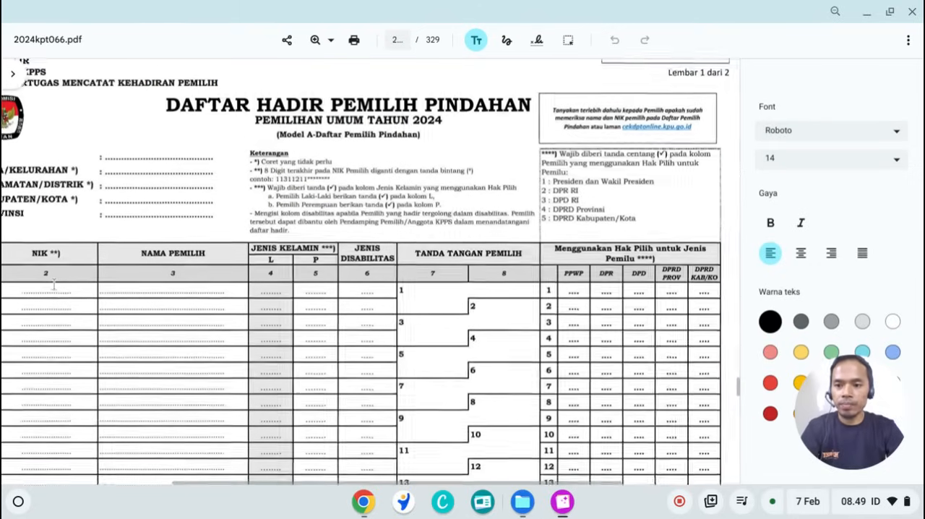
Step: Add a text annotation reading 01 on the dotted TPS line of the form header
click(107, 157)
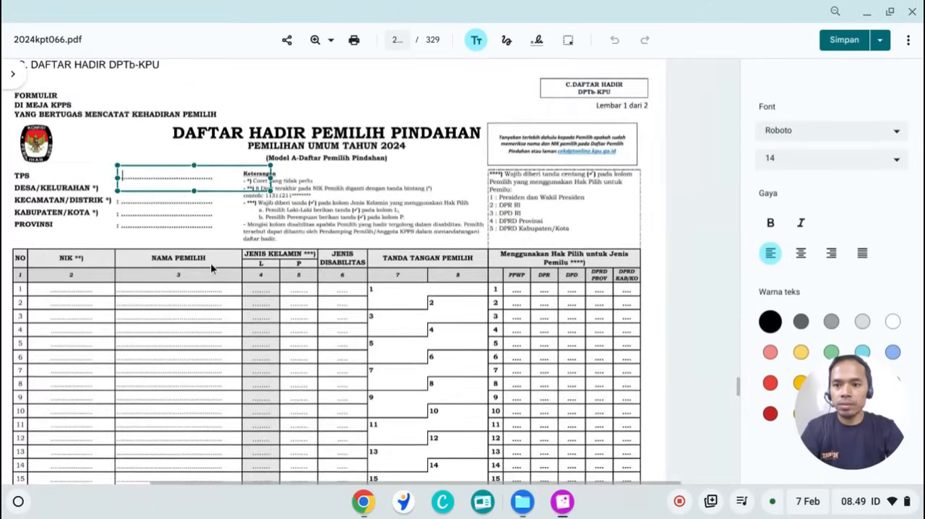
text(01)
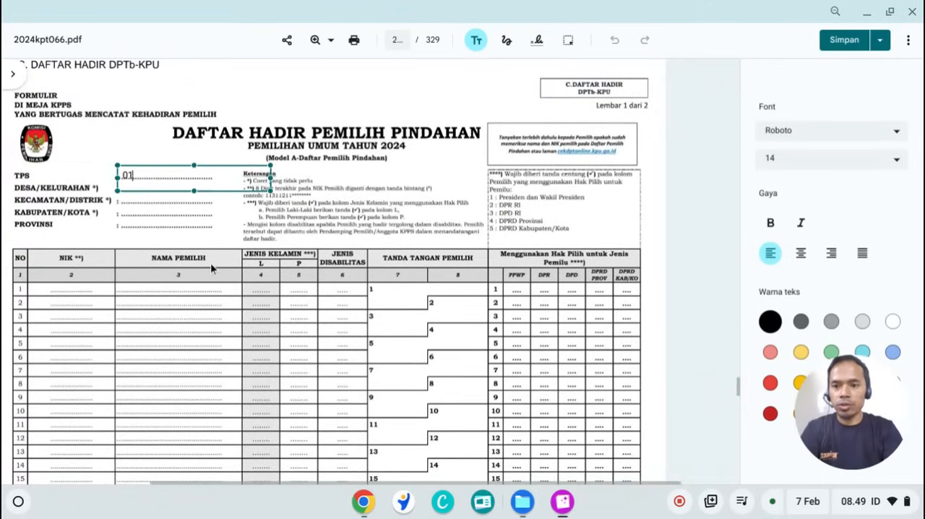
drag(192, 195, 192, 194)
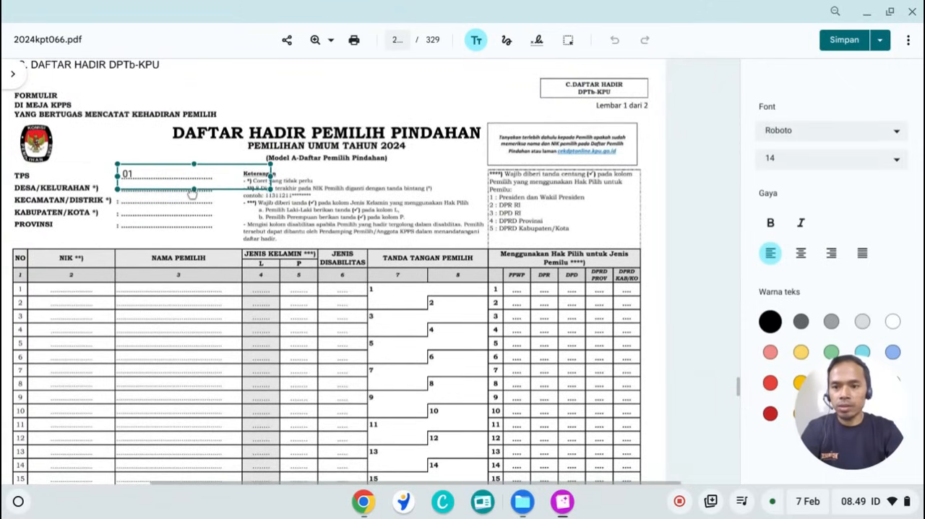
click(156, 201)
Step: Add the text TALAGASARI for the village and align it on the Desa/Kelurahan dotted line
click(153, 192)
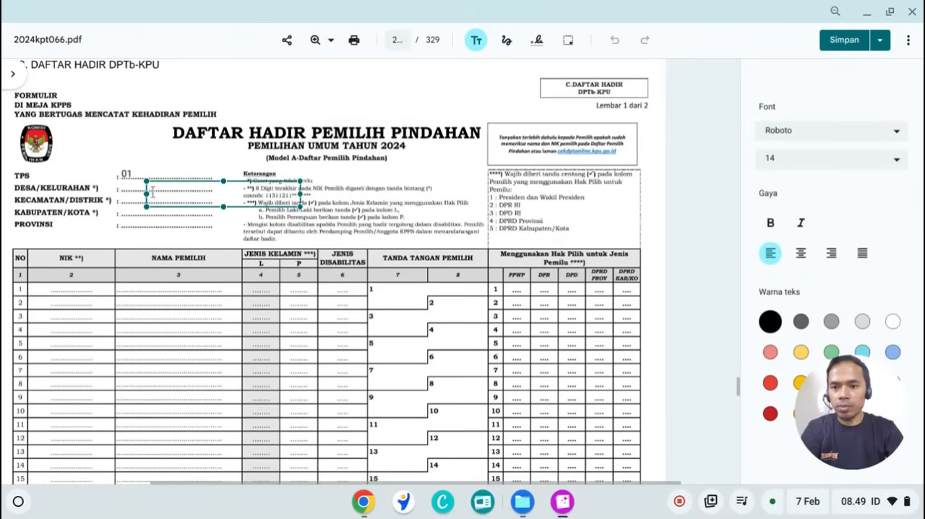
text(TALAGASARI)
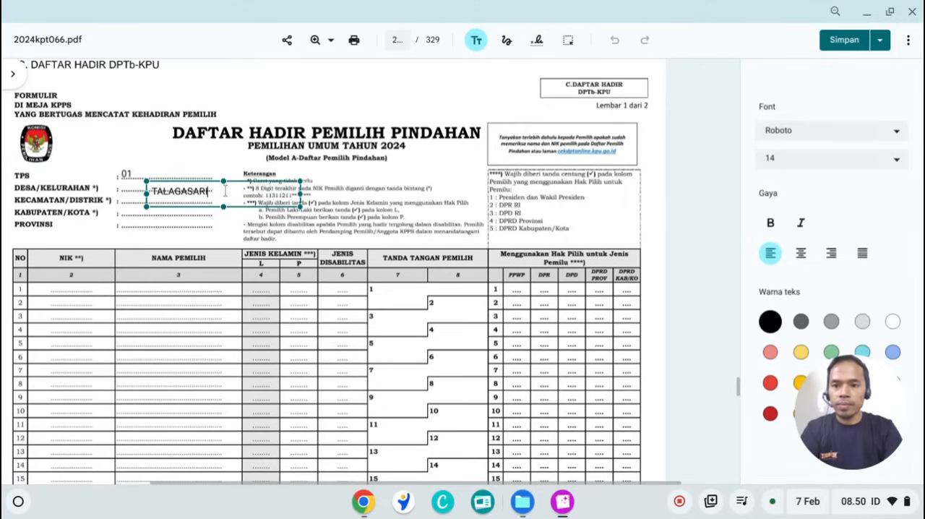
drag(214, 210, 181, 204)
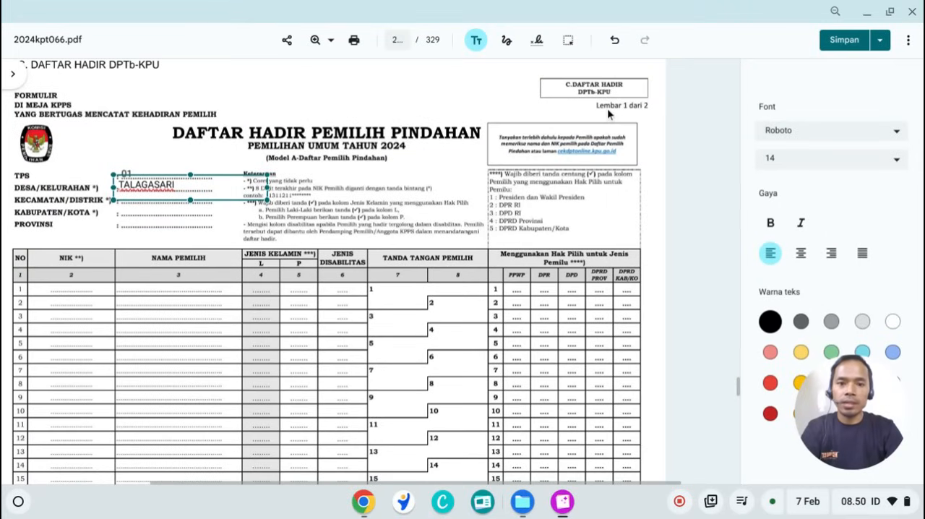
click(186, 215)
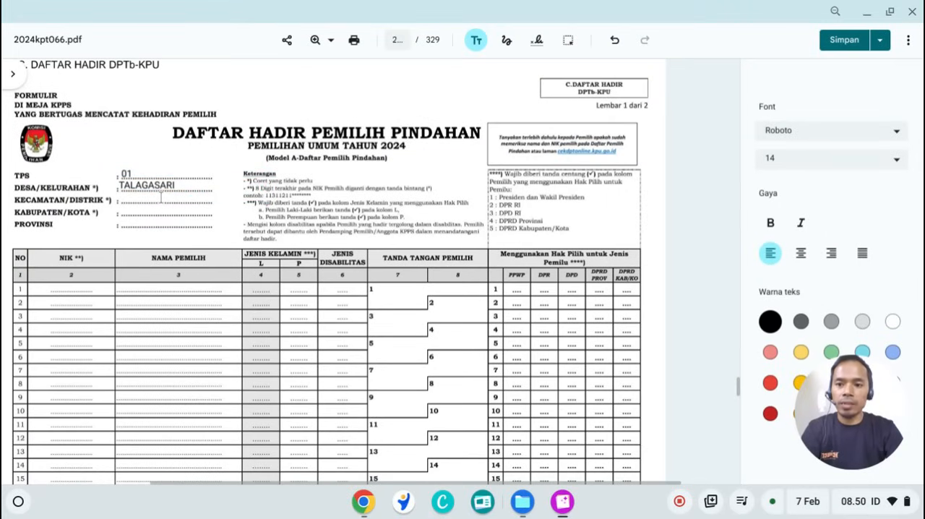
Step: Add the text BANJARWANGI for the district and align it on the Kecamatan/Distrik dotted line
click(161, 196)
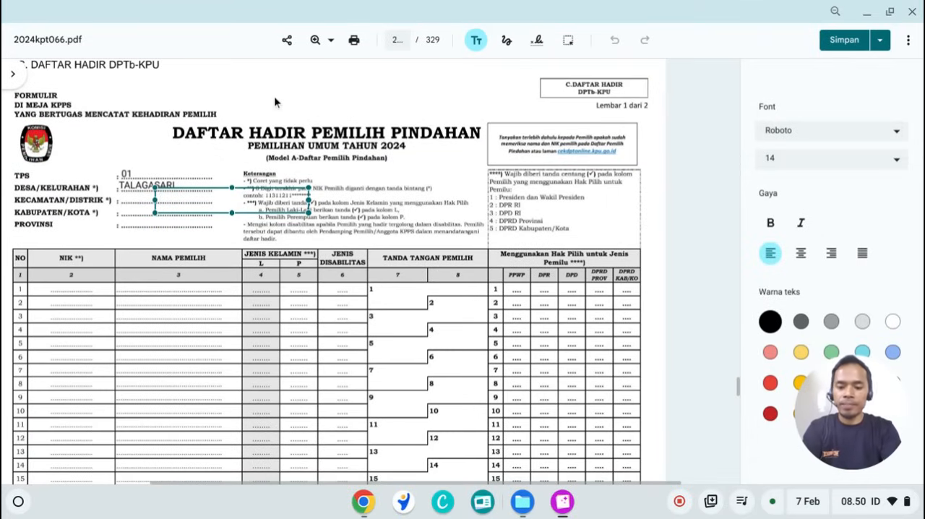
text(BANJARWANGI)
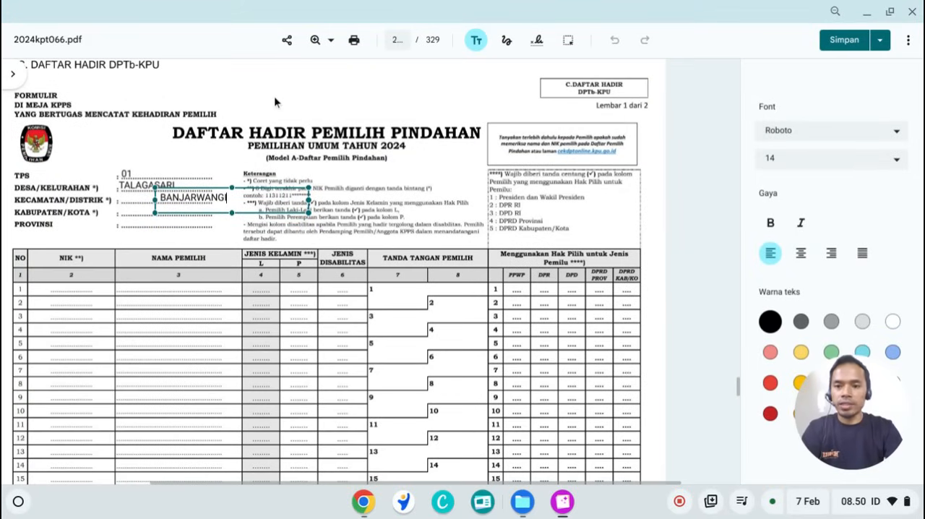
drag(193, 218, 152, 218)
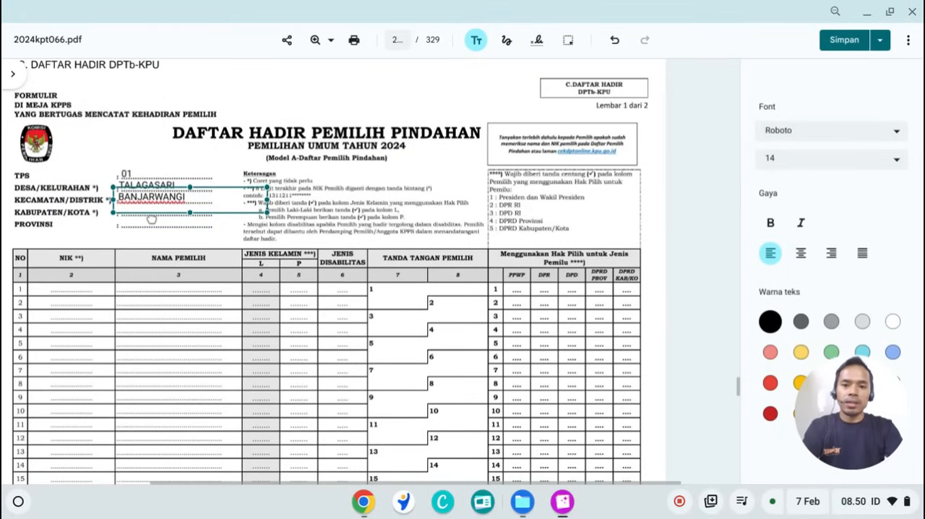
click(151, 231)
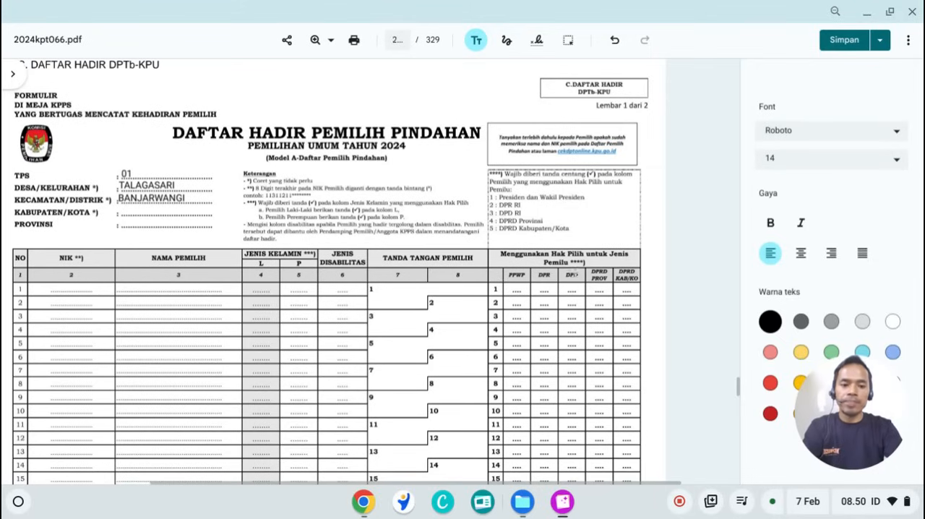
Step: Add the text GARUT for the regency and align it on the Kabupaten/Kota dotted line
click(154, 211)
text(GARUT)
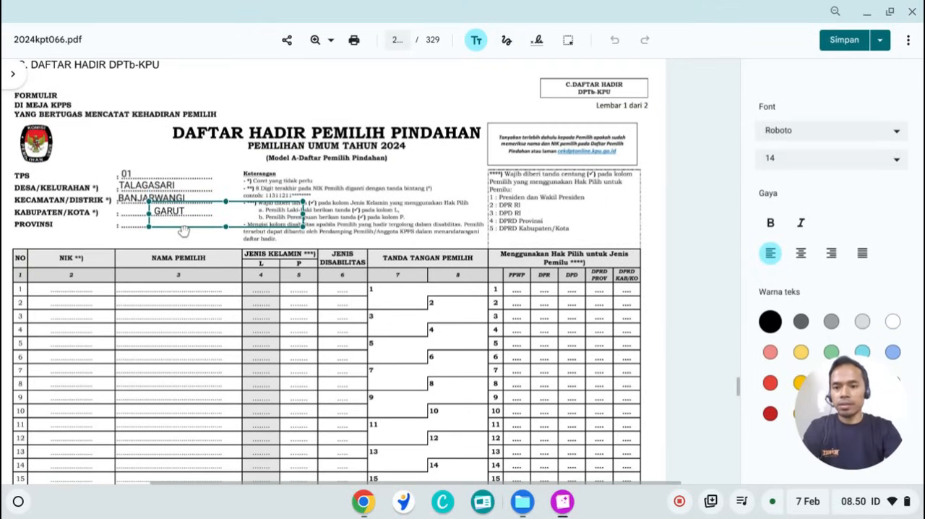
drag(182, 228, 153, 229)
click(157, 231)
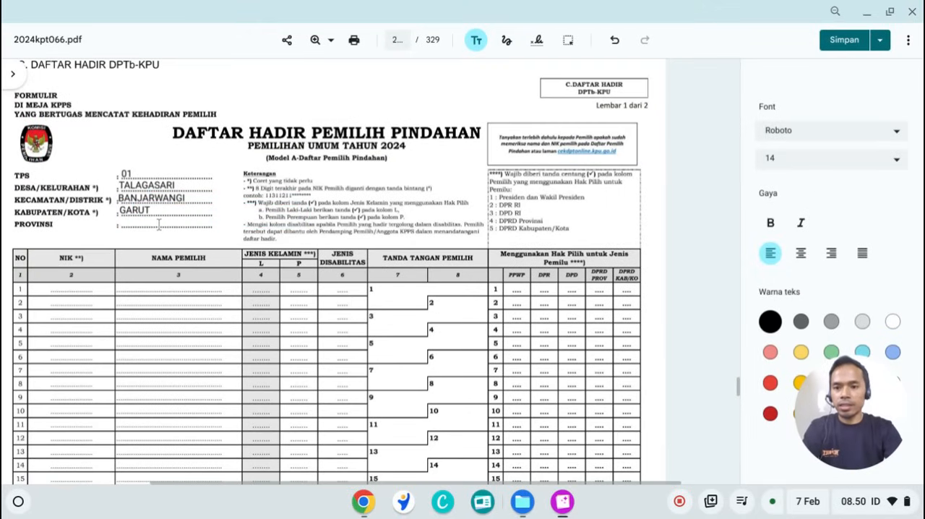
Step: Add the text JAWA BARAT for the province and align it on the Provinsi dotted line
click(159, 224)
text(JAWA BARAT)
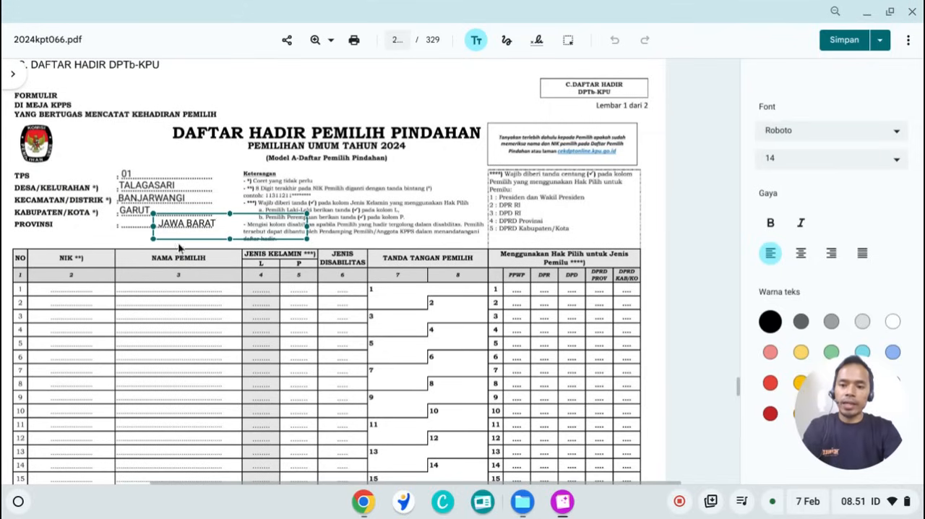
drag(181, 240, 140, 244)
click(231, 197)
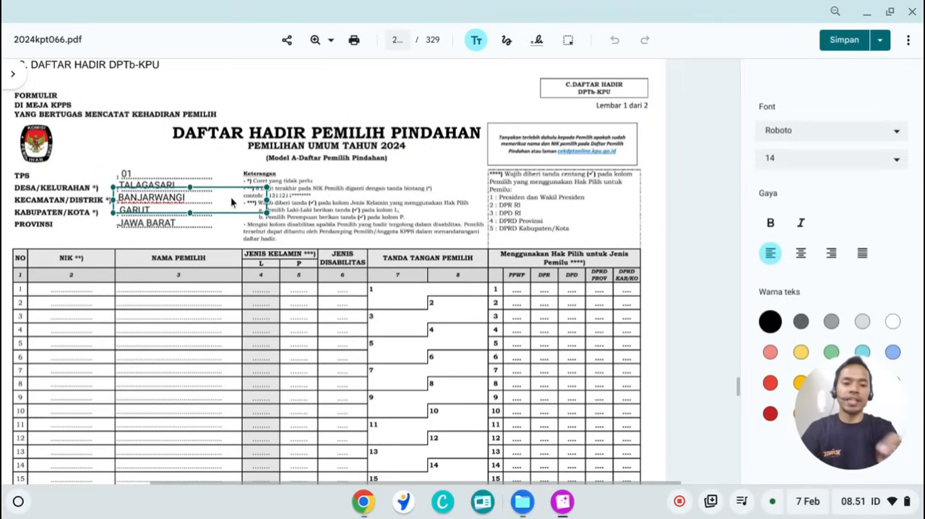
click(369, 343)
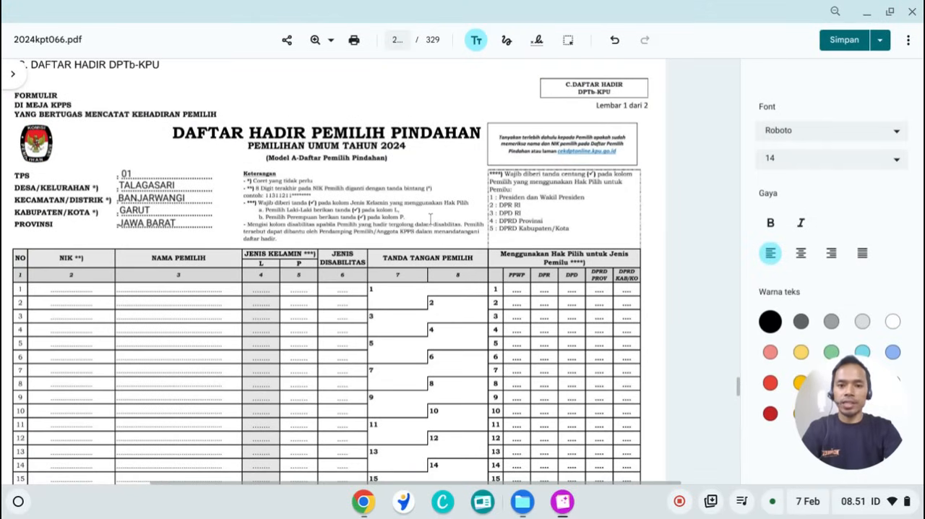
Step: Enter the first voter's NIK with its final digits masked by asterisks, and fit it into the NIK cell of row 1
click(71, 290)
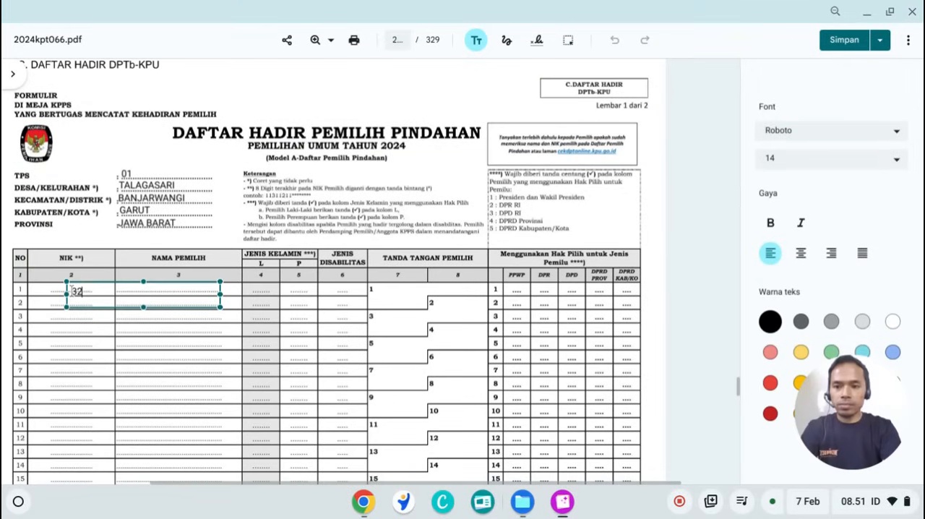
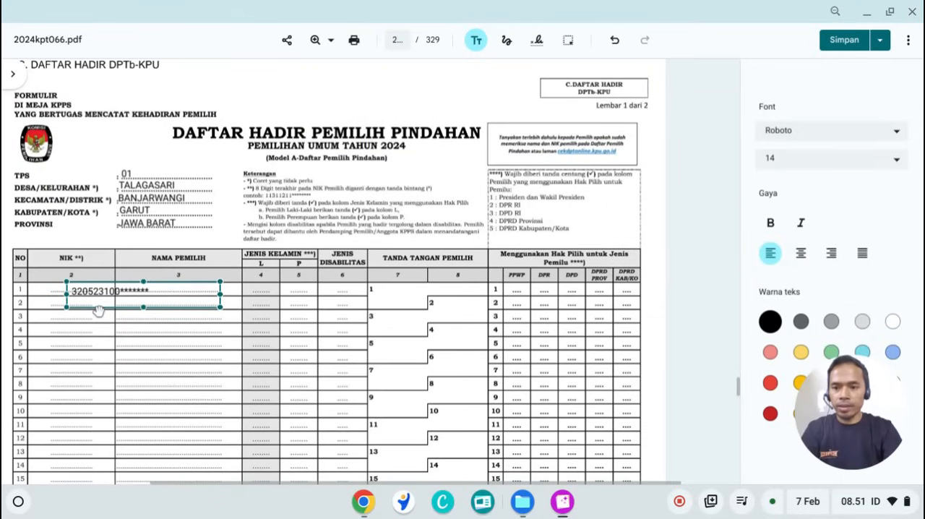
drag(98, 308, 63, 305)
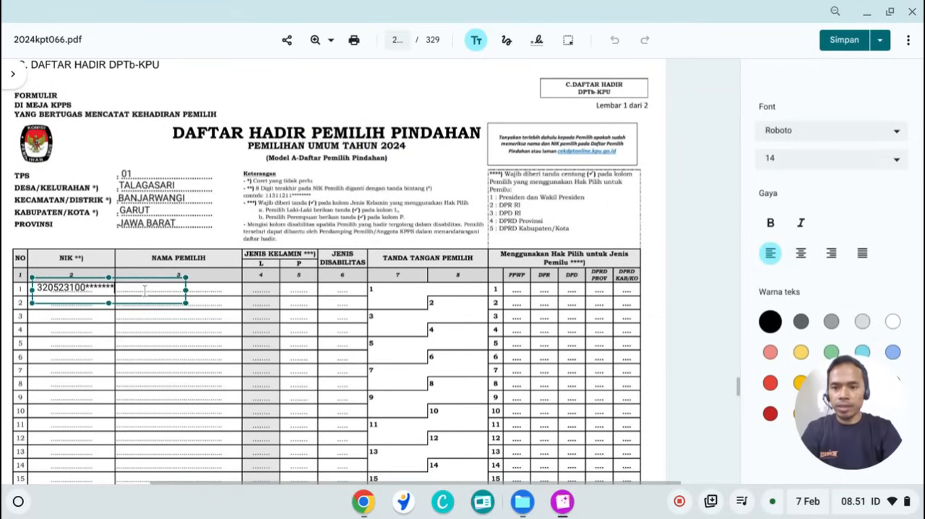
click(233, 296)
Step: Enter the first voter's full name and position it in the Nama Pemilih cell of row 1
click(191, 291)
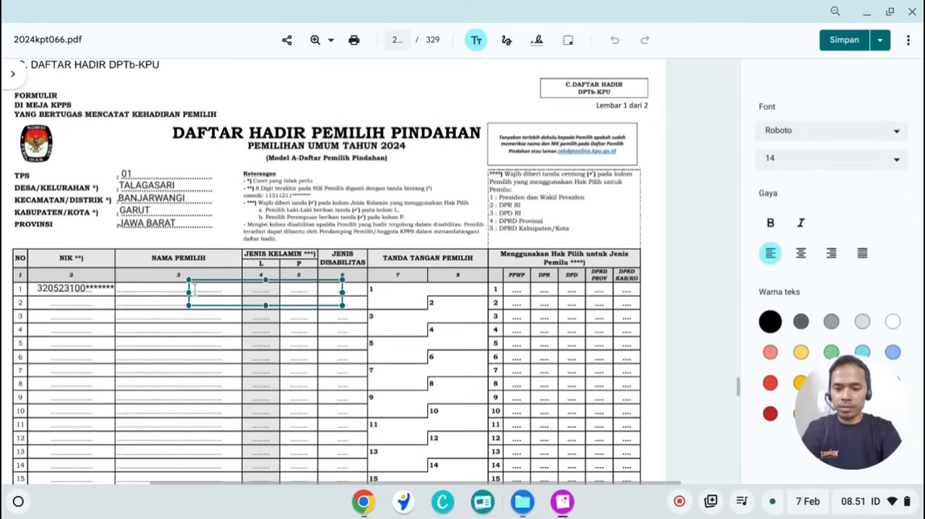
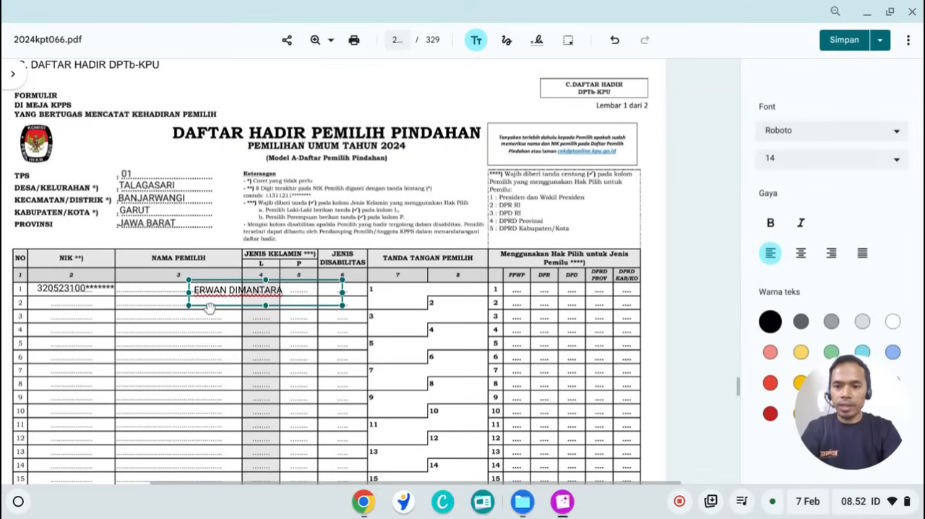
drag(208, 308, 135, 305)
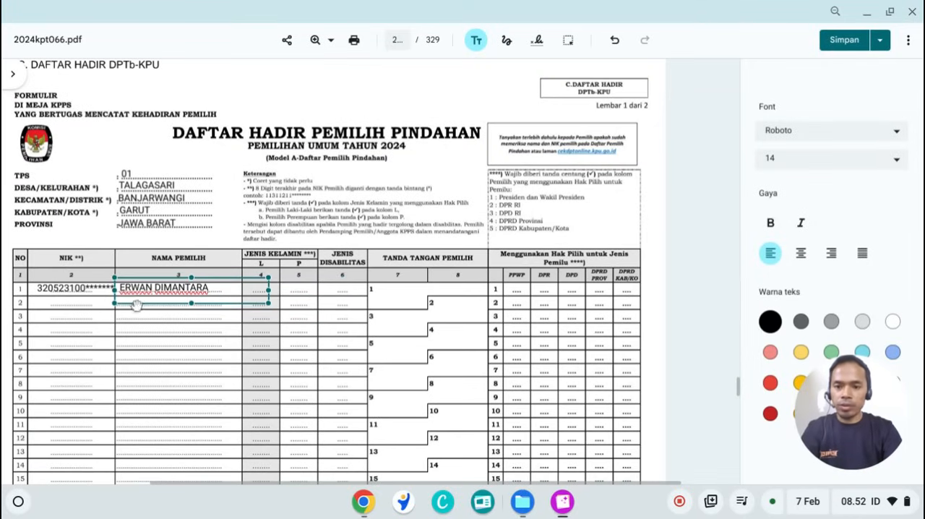
click(276, 332)
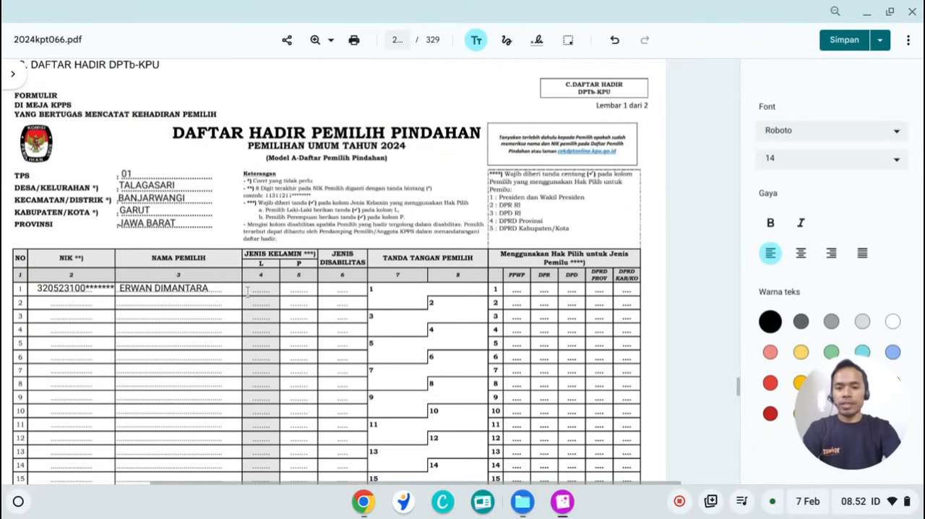
Step: Consult the other open PDF, 366 TTD Ketua Online A4, and mark the first voter as male with a V in column L of row 1
click(563, 506)
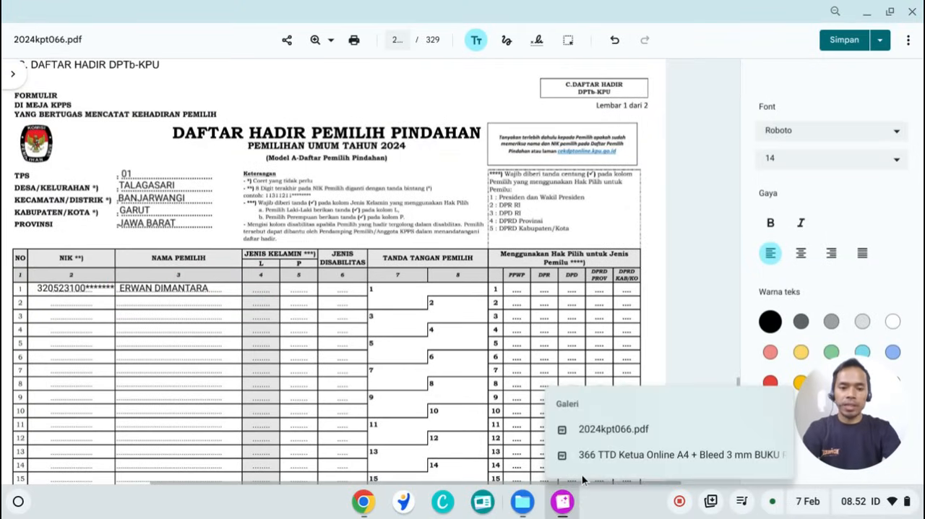
click(593, 456)
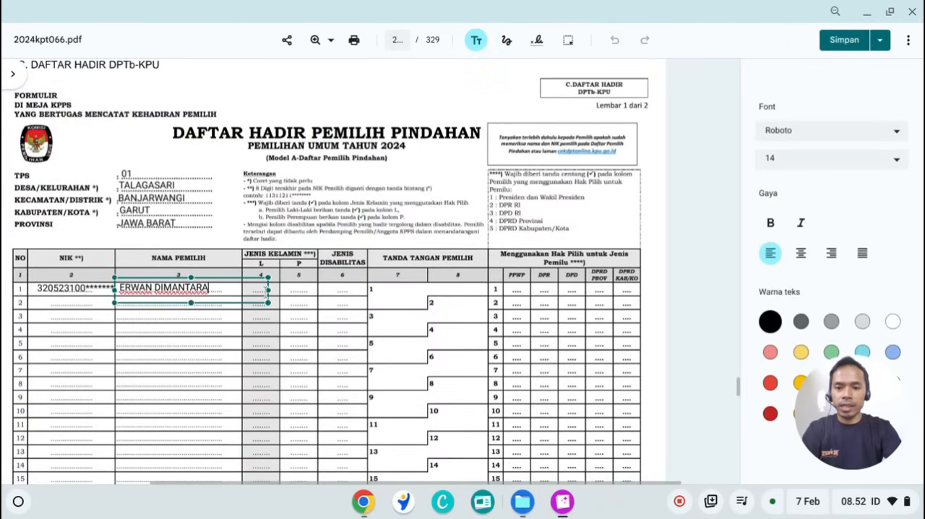
click(286, 328)
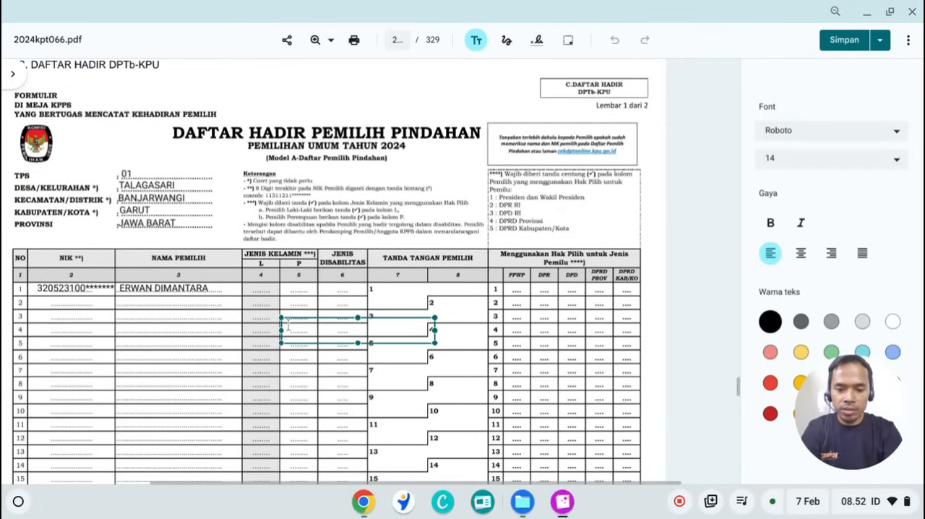
text(V)
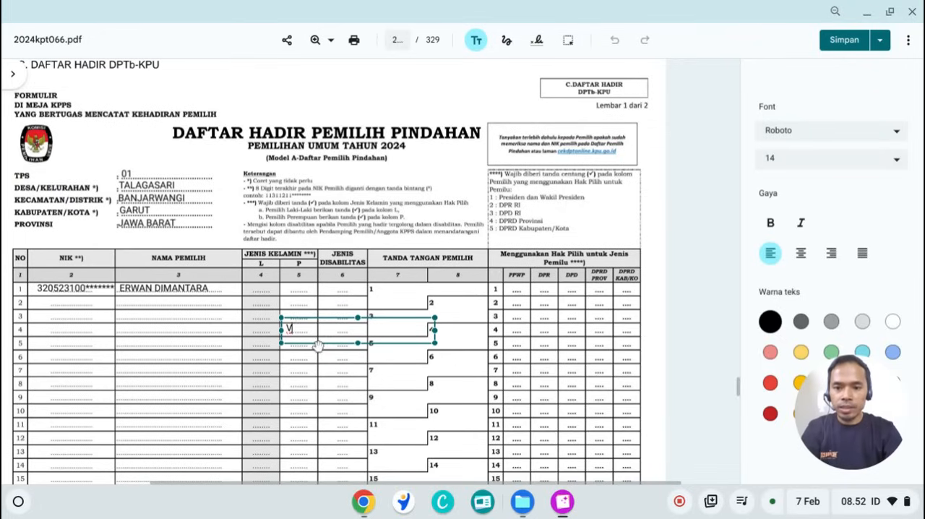
drag(317, 342, 288, 307)
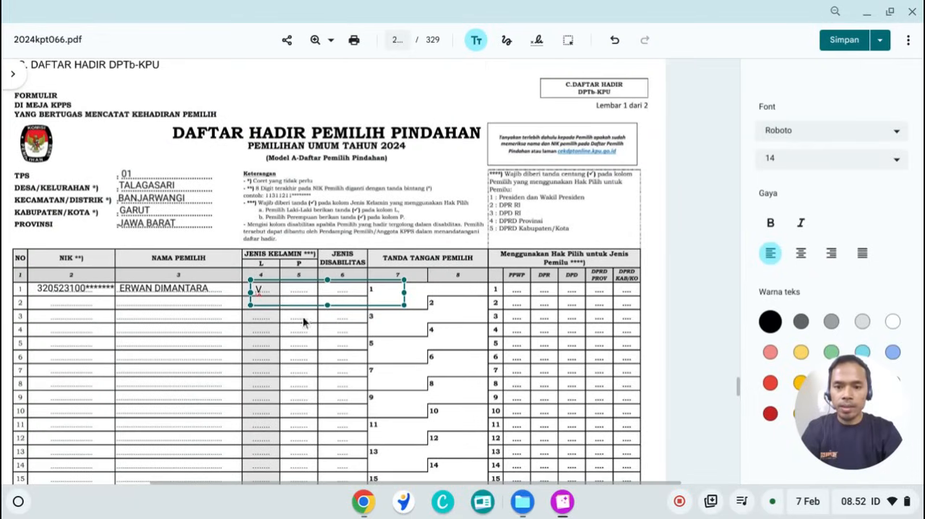
click(320, 331)
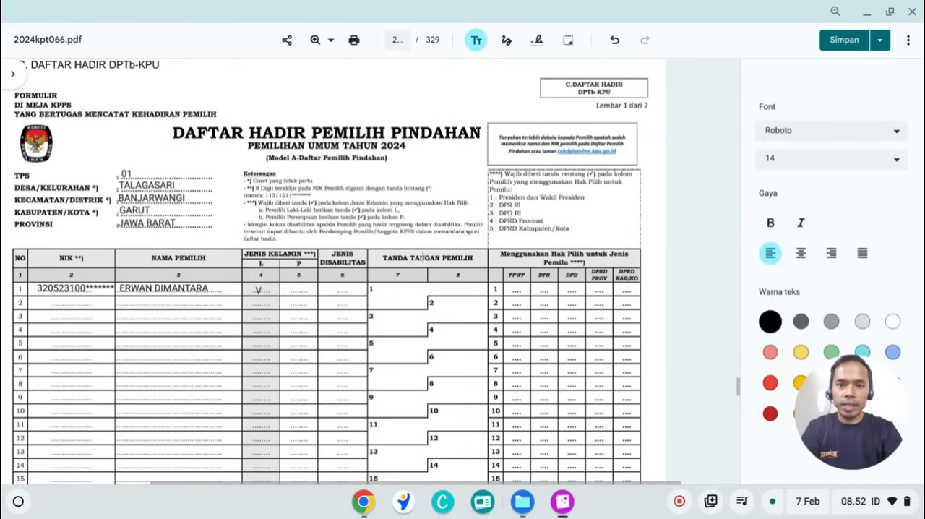
Step: Draw a freehand signature in signature cell 1 and check marks under PPWP, DPR, DPD, DPRD Prov and DPRD Kab/Ko in row 1, redoing the last mark
click(507, 42)
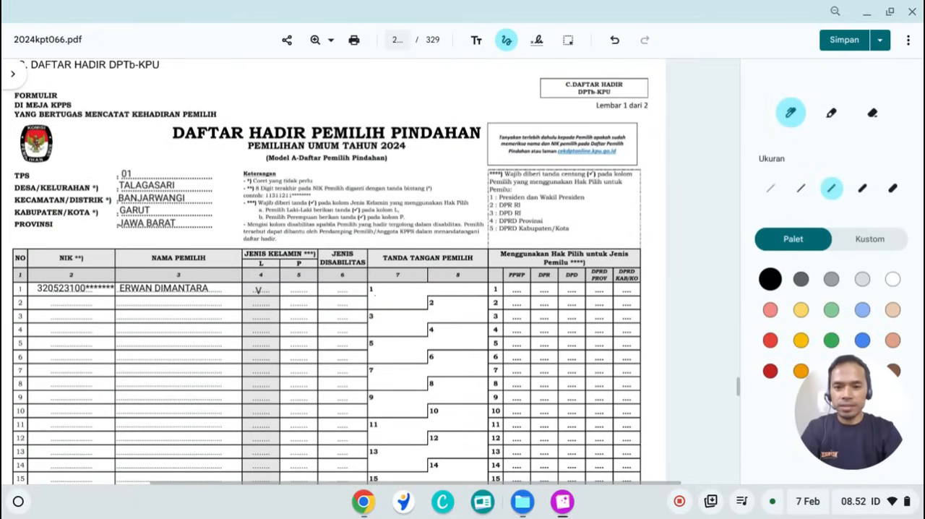
mouse_move(373, 291)
mouse_down()
mouse_move(375, 304)
mouse_move(391, 291)
mouse_move(417, 295)
mouse_up()
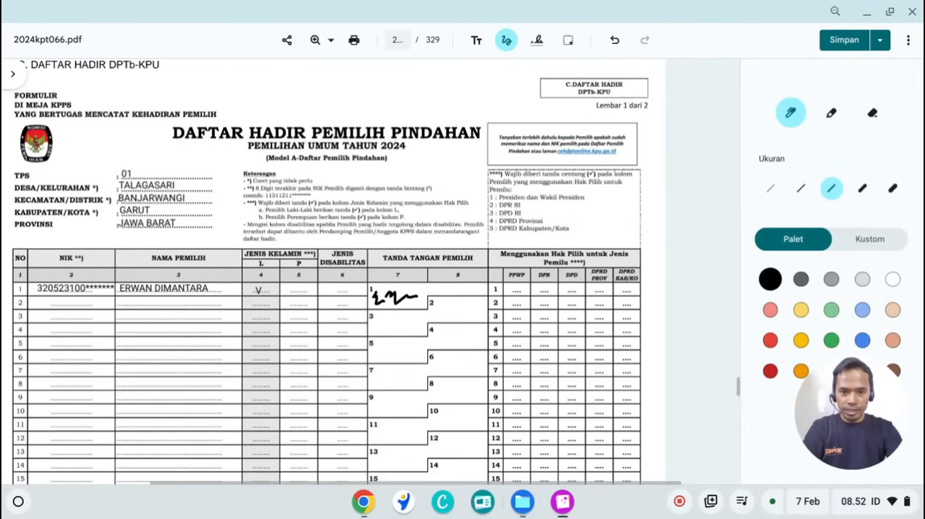
drag(513, 287, 642, 278)
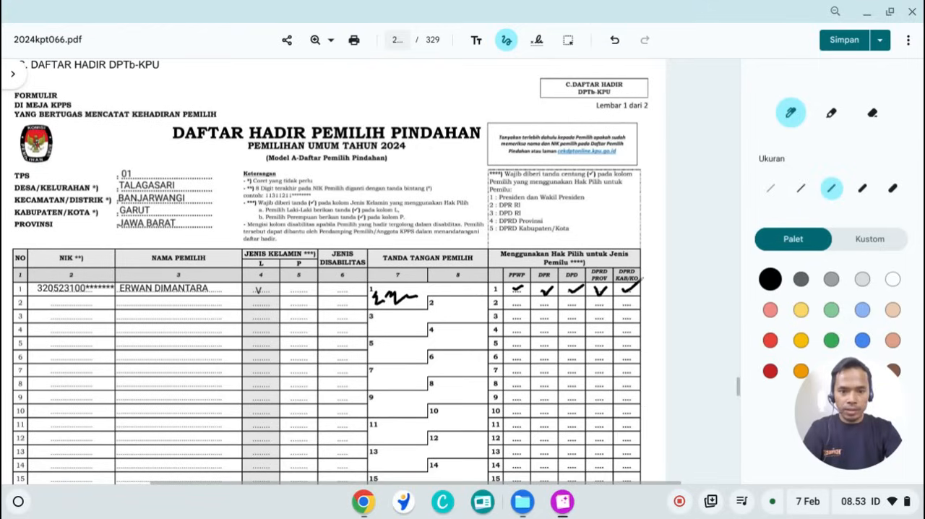
key(ctrl+z)
mouse_move(620, 290)
mouse_down()
mouse_move(626, 297)
mouse_move(636, 286)
mouse_up()
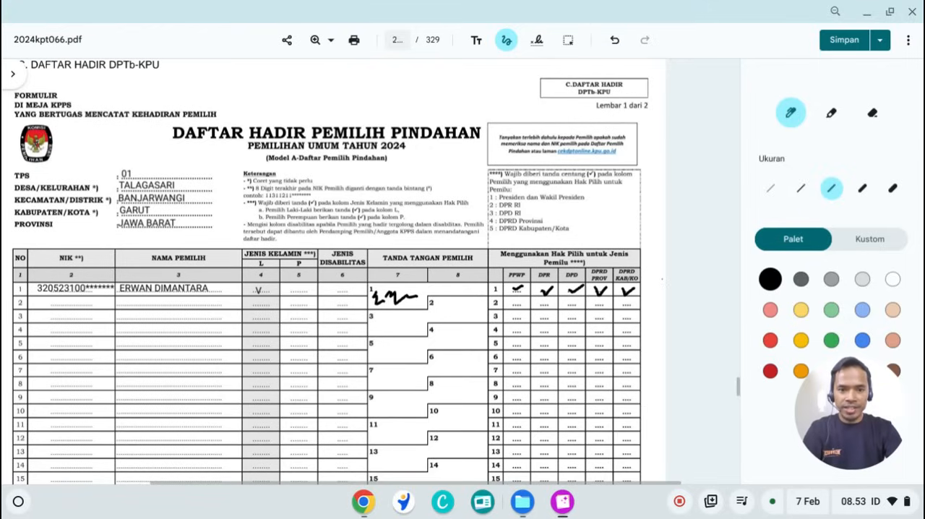
Step: Review both sheets of the C.Daftar Hadir DPTb-KPU form, from the completed first voter row to the summary table and KPPS signature block
click(506, 39)
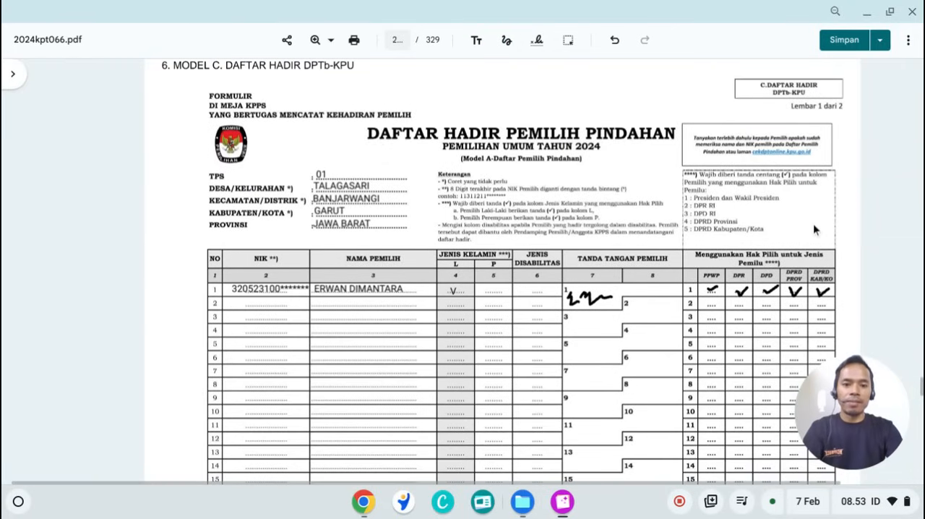
scroll(814, 229, down, 3)
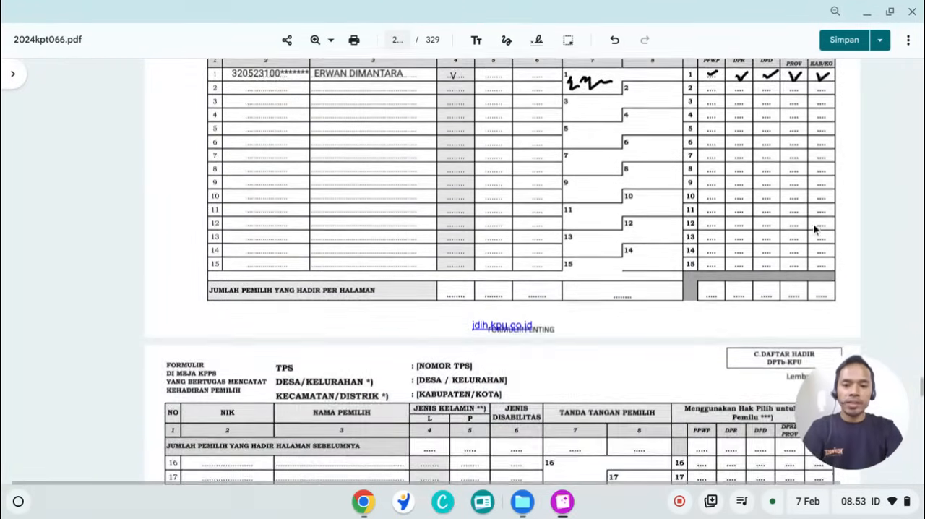
scroll(545, 272, down, 6)
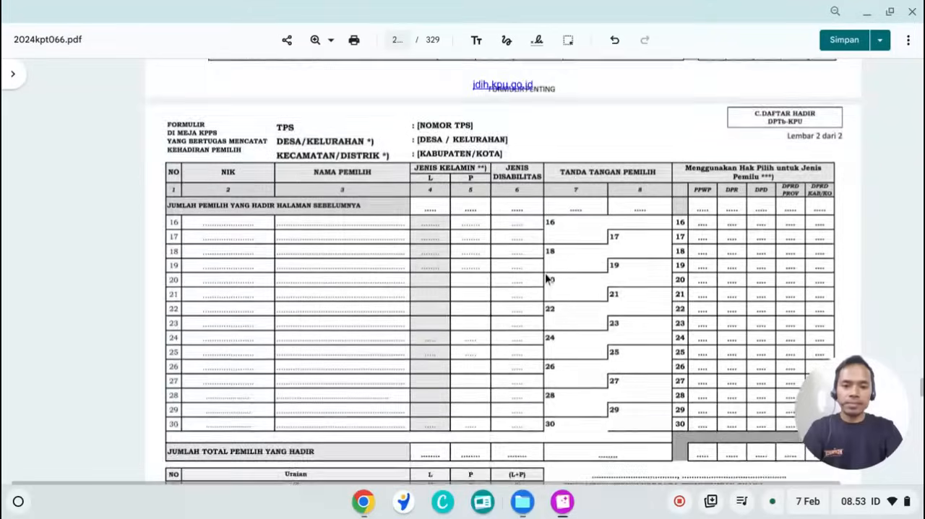
scroll(545, 278, down, 1)
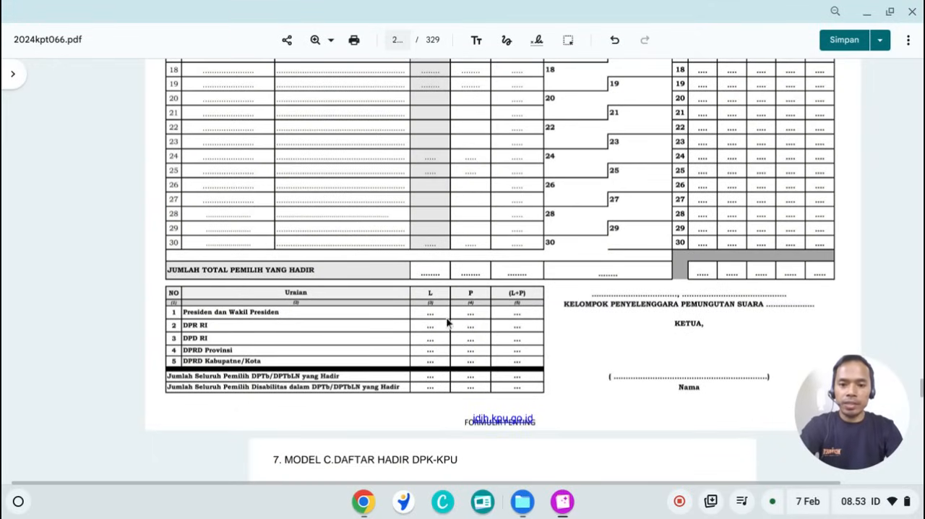
scroll(496, 336, up, 5)
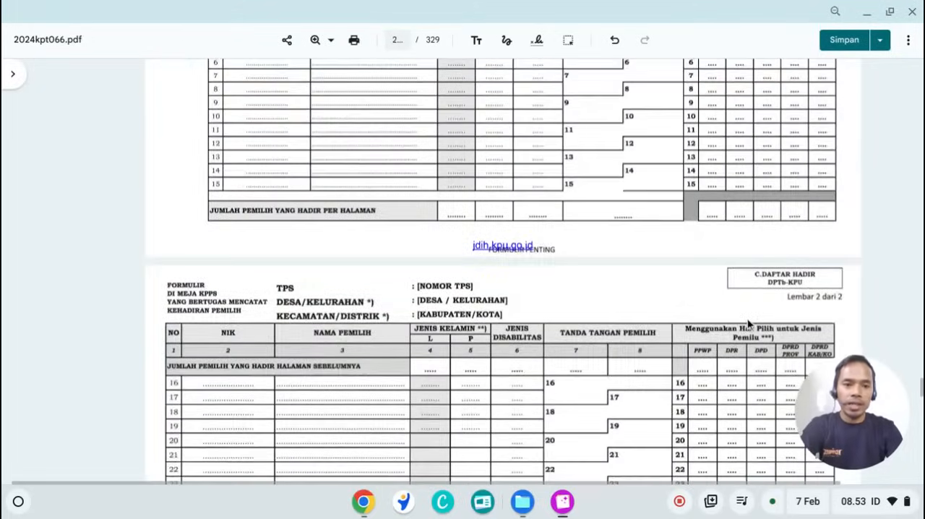
scroll(749, 326, up, 4)
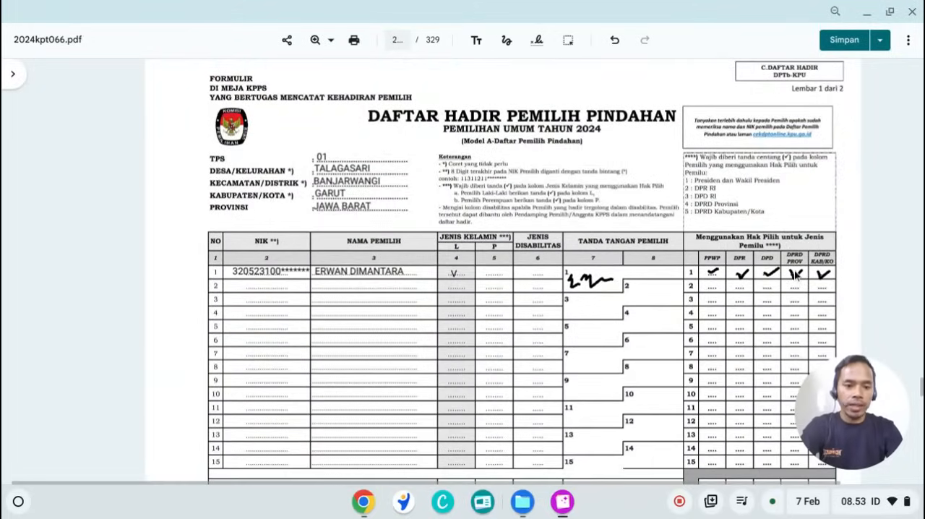
scroll(586, 341, down, 12)
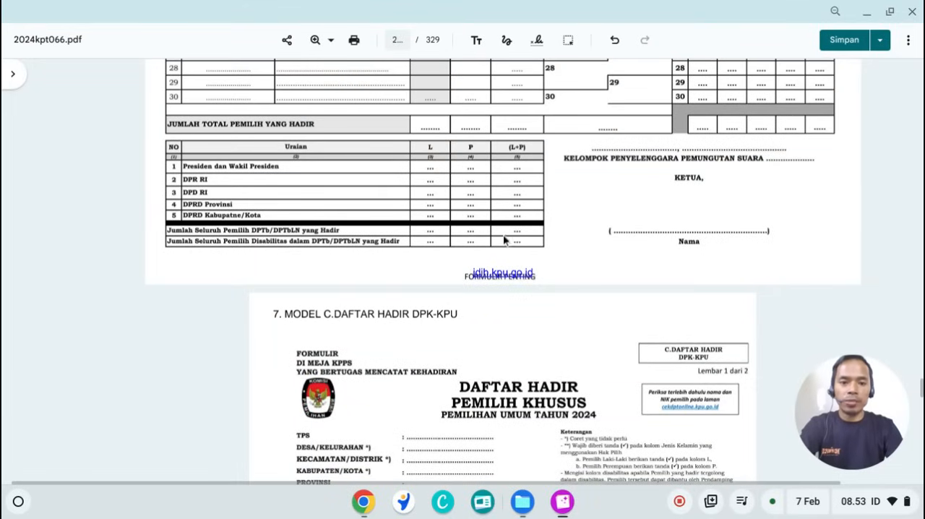
scroll(754, 281, up, 7)
scroll(732, 267, up, 1)
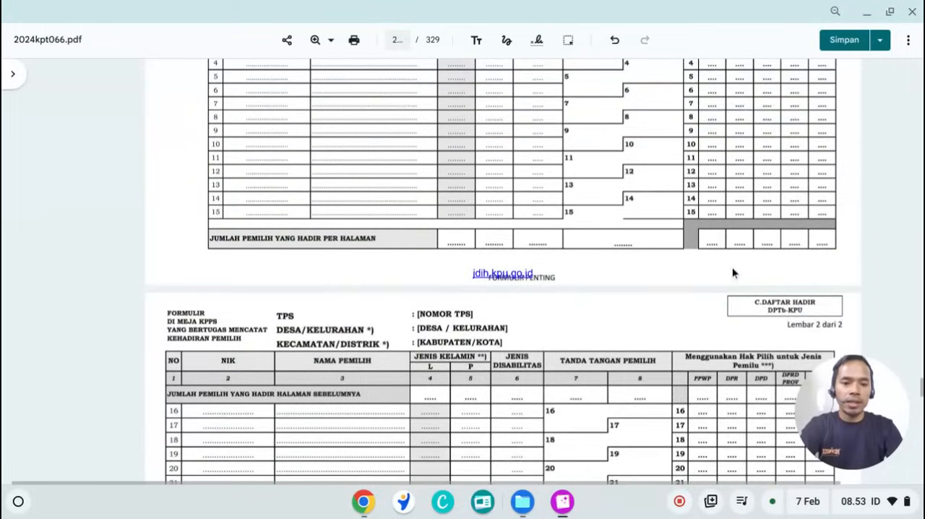
scroll(732, 263, up, 3)
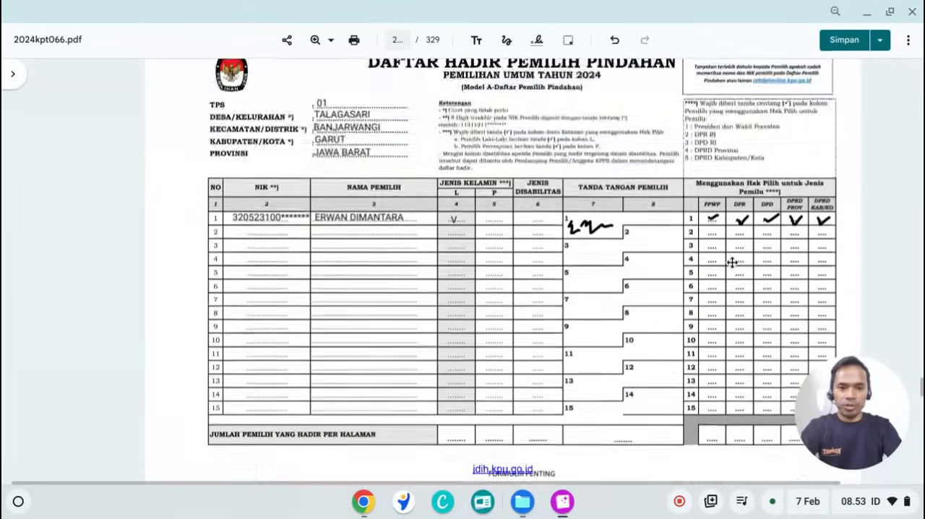
scroll(732, 263, up, 2)
scroll(732, 263, down, 1)
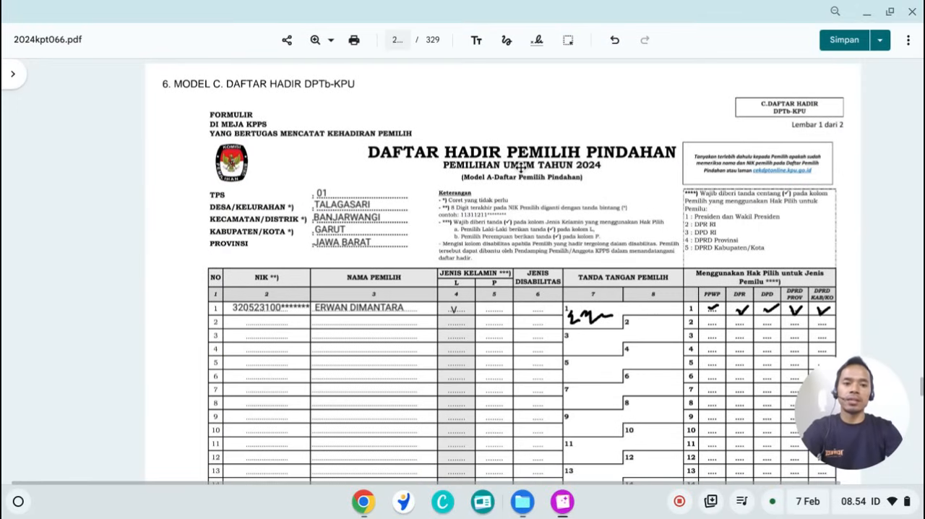
scroll(521, 167, down, 5)
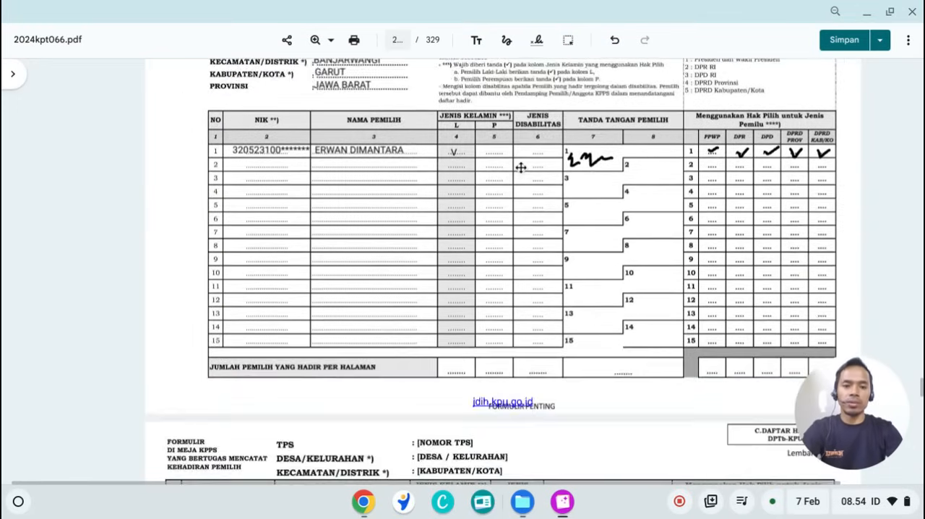
scroll(521, 167, down, 5)
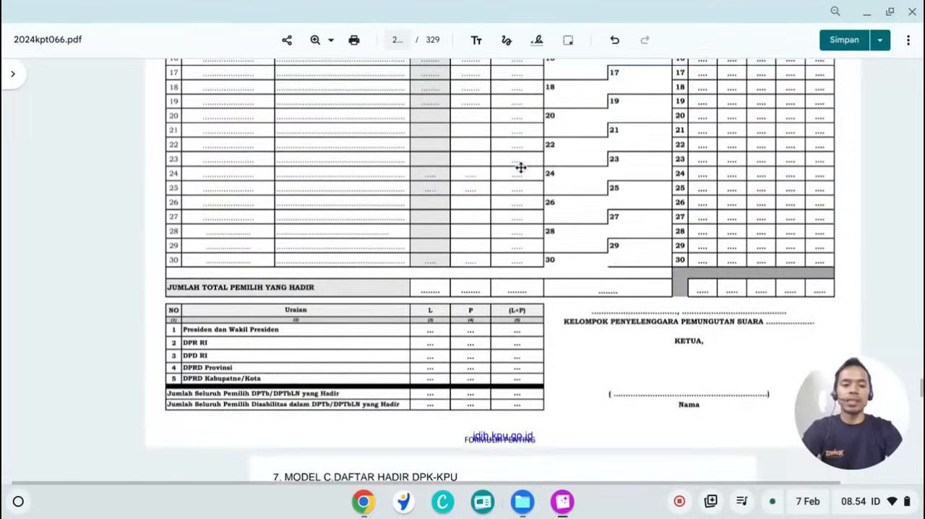
scroll(521, 167, down, 1)
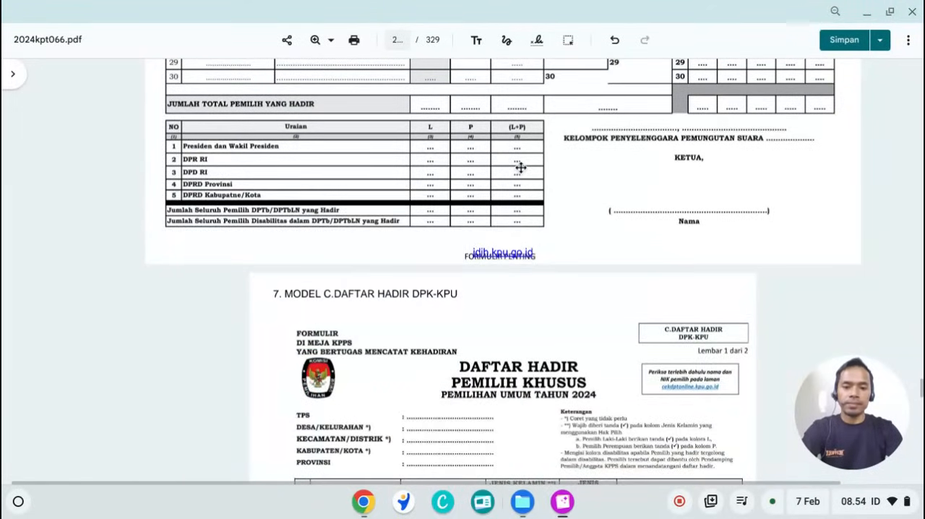
scroll(521, 167, up, 4)
scroll(521, 167, down, 2)
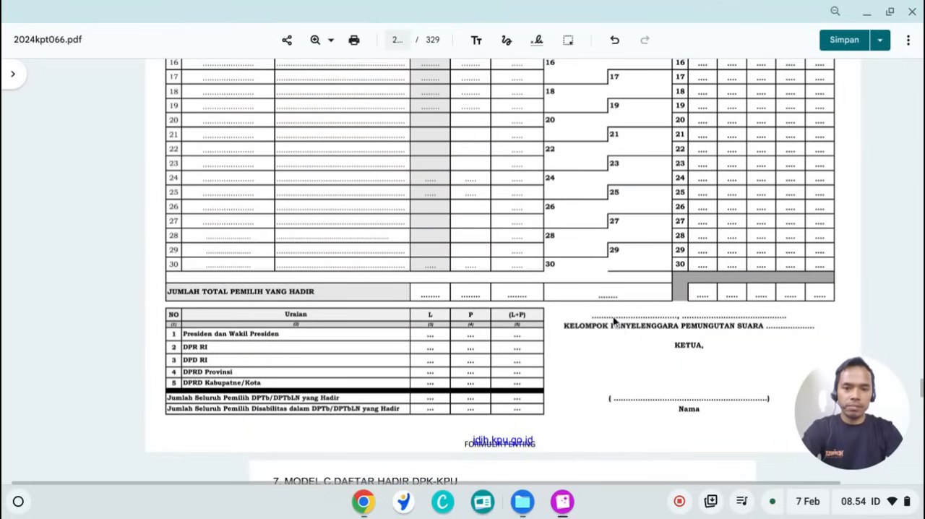
Step: Add the place name TALAGASARI on the first dotted line above the KPPS signature block on sheet 2
click(476, 40)
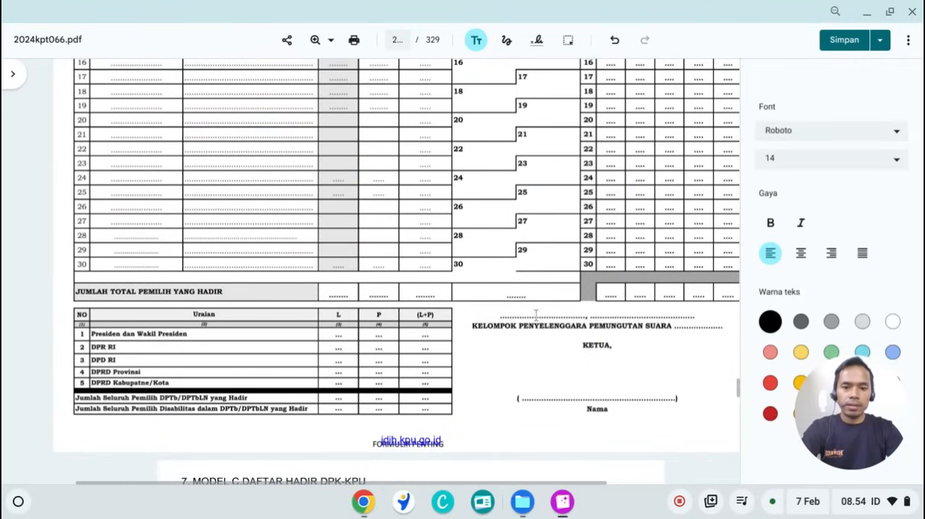
click(505, 312)
text(TALAGAS)
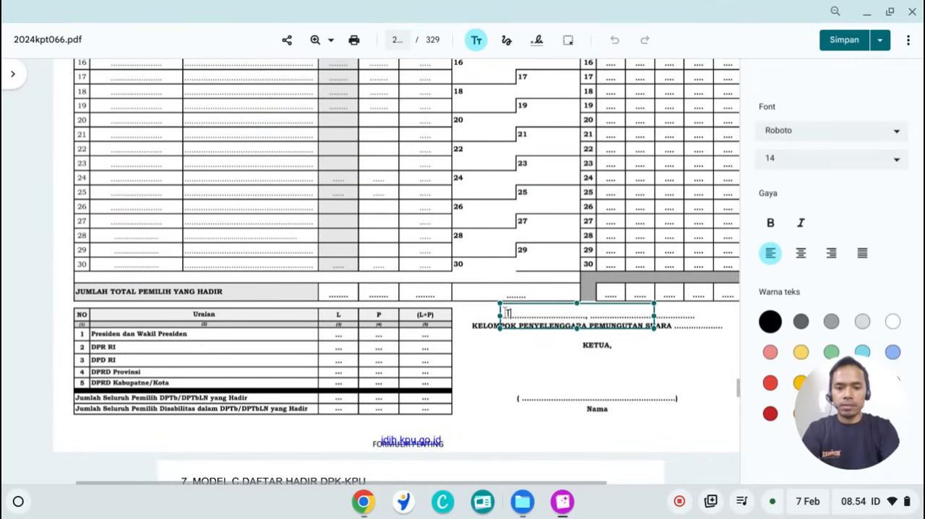
text(ARI)
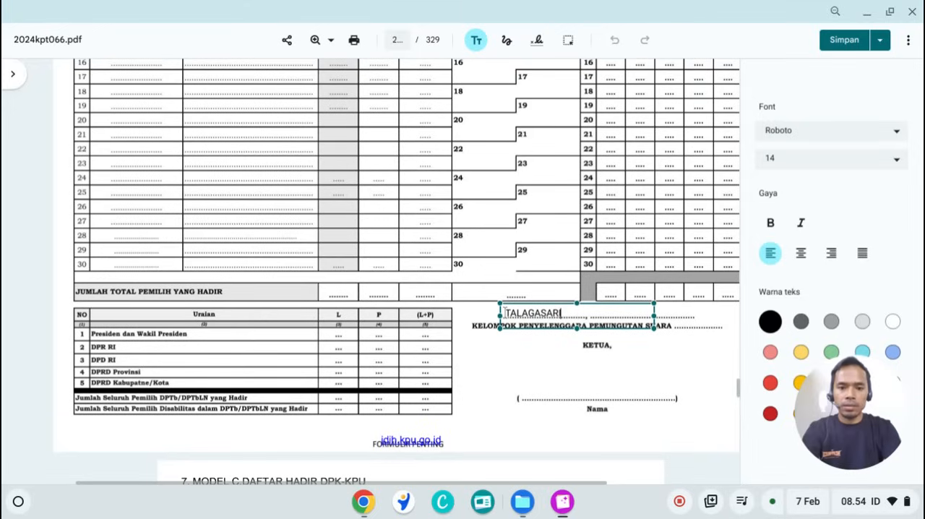
drag(563, 331, 562, 331)
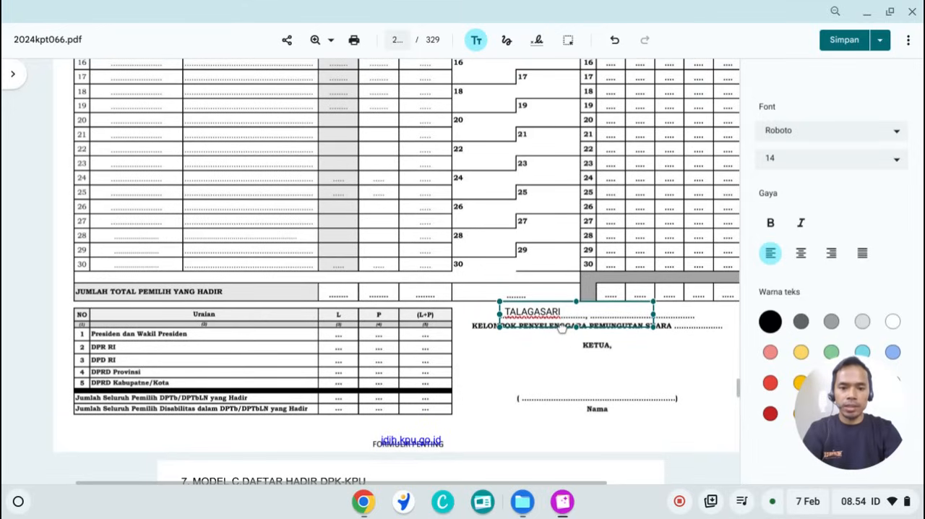
click(645, 330)
click(623, 312)
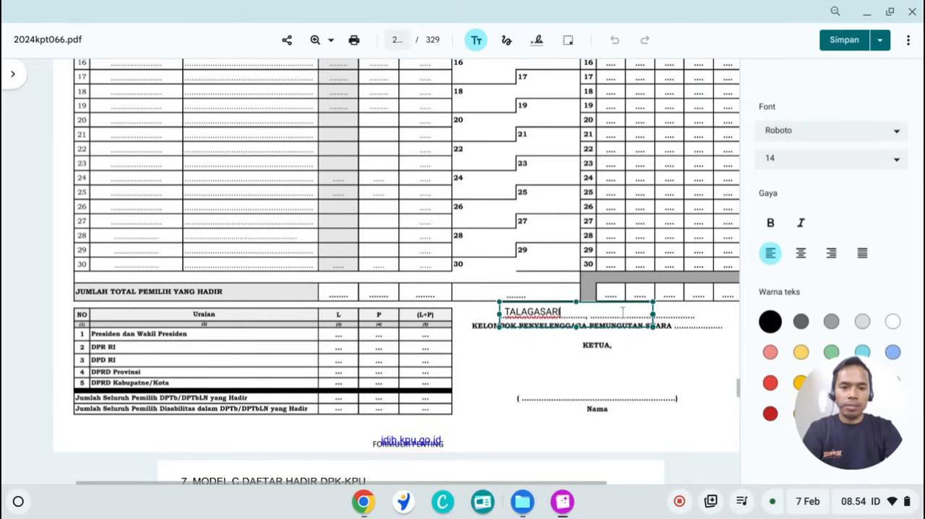
click(680, 319)
Step: Add the date 14 Februari 2024 and position it on the dotted line beside the place name
click(684, 313)
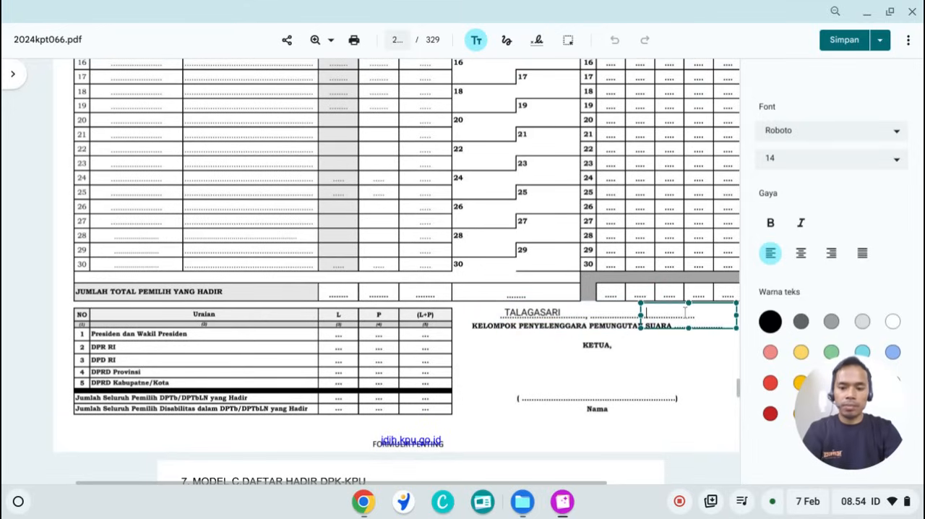
text(14)
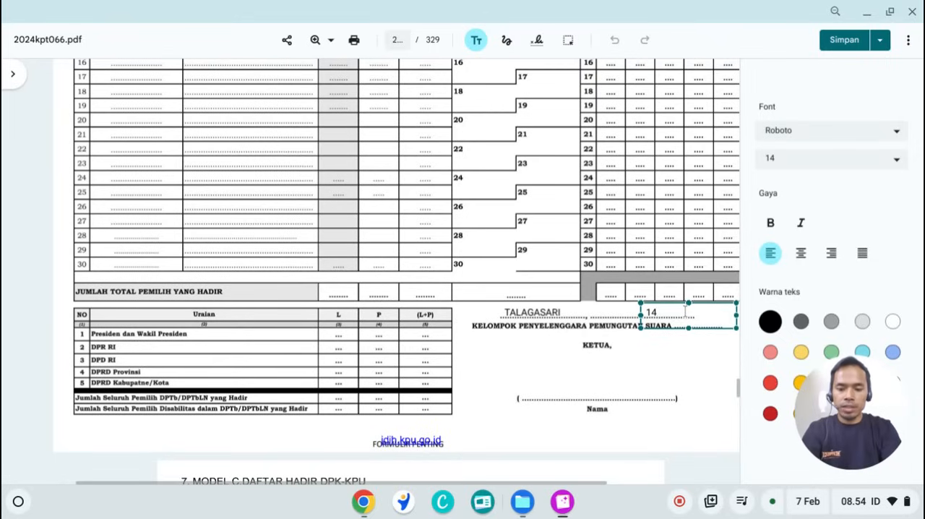
text( Februari)
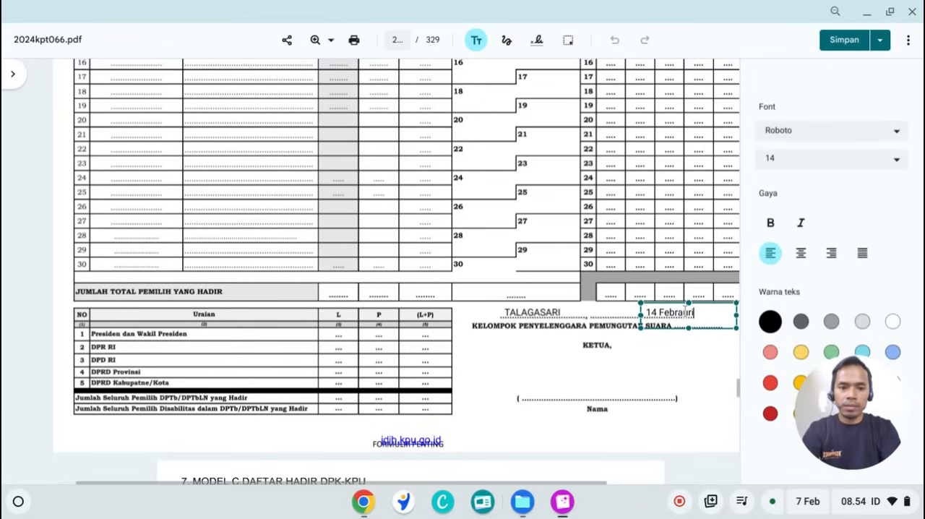
key(BackSpace)
key(BackSpace)
key(BackSpace)
key(BackSpace)
key(BackSpace)
text(ruari)
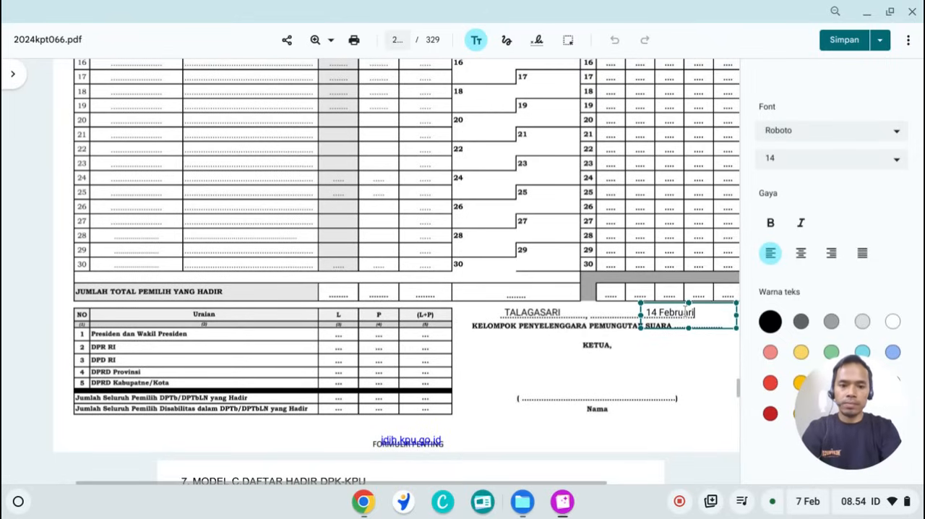
text( 2024)
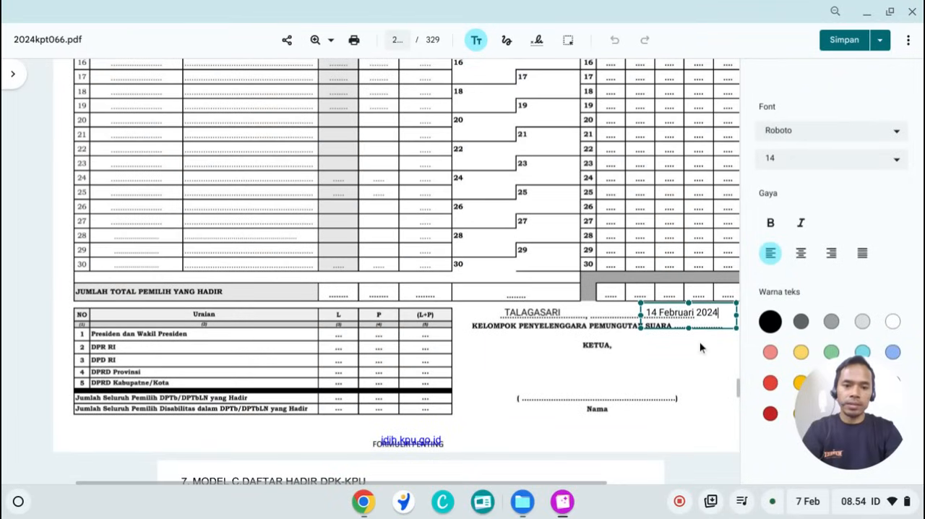
drag(698, 334, 652, 334)
click(652, 347)
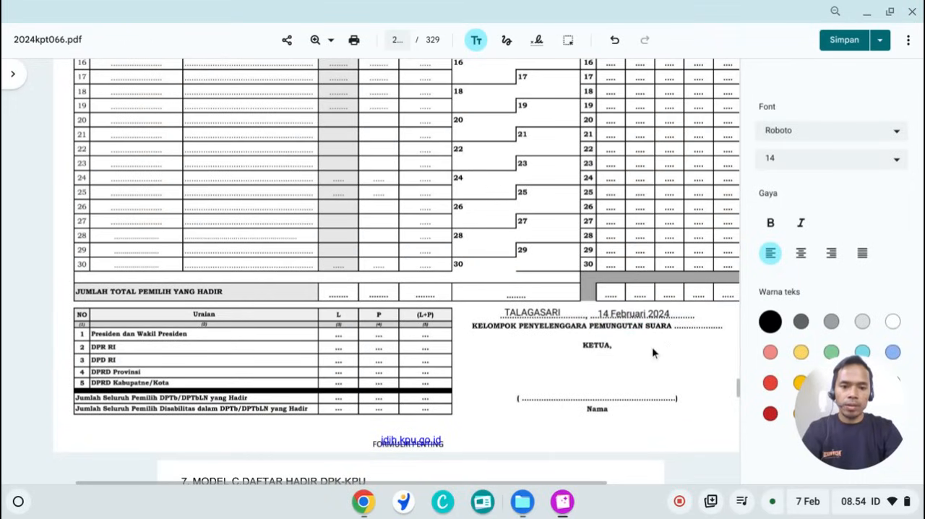
Step: Enter 01 as the number after Kelompok Penyelenggara Pemungutan Suara in the signature block
click(711, 323)
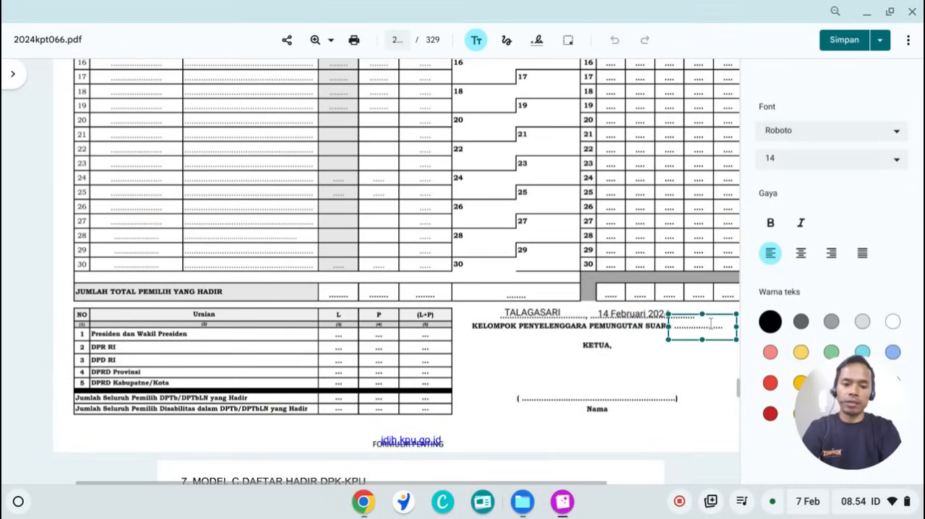
text(01)
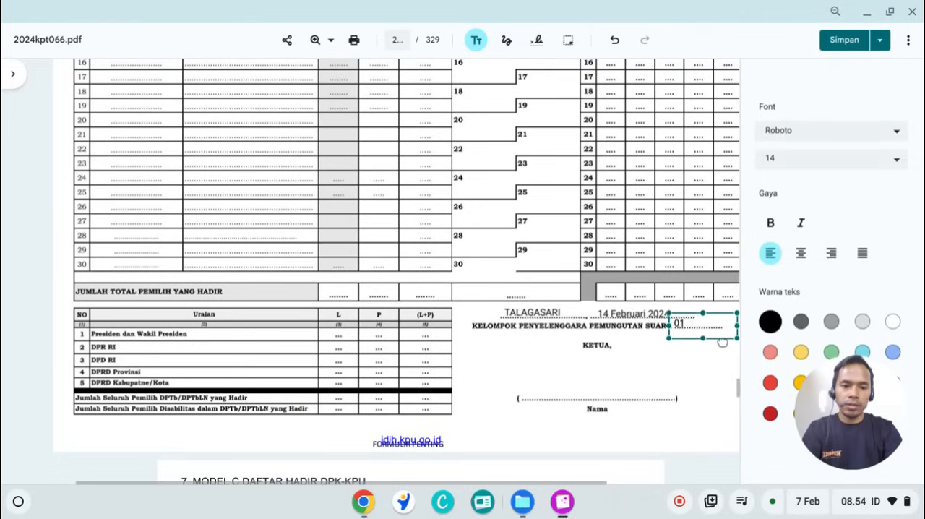
click(586, 384)
Step: Enter the chairperson's full name with the title SE, center it above the Nama line, and draw a freehand signature under KETUA
click(586, 384)
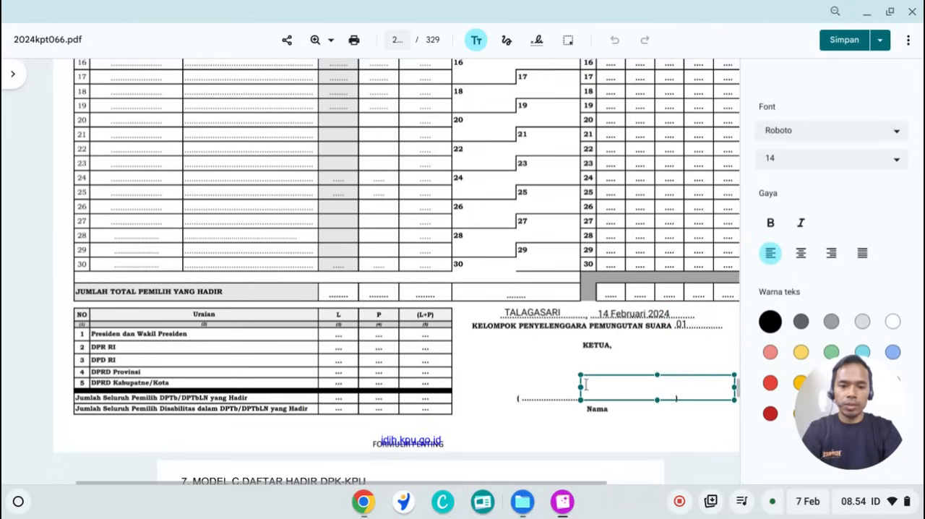
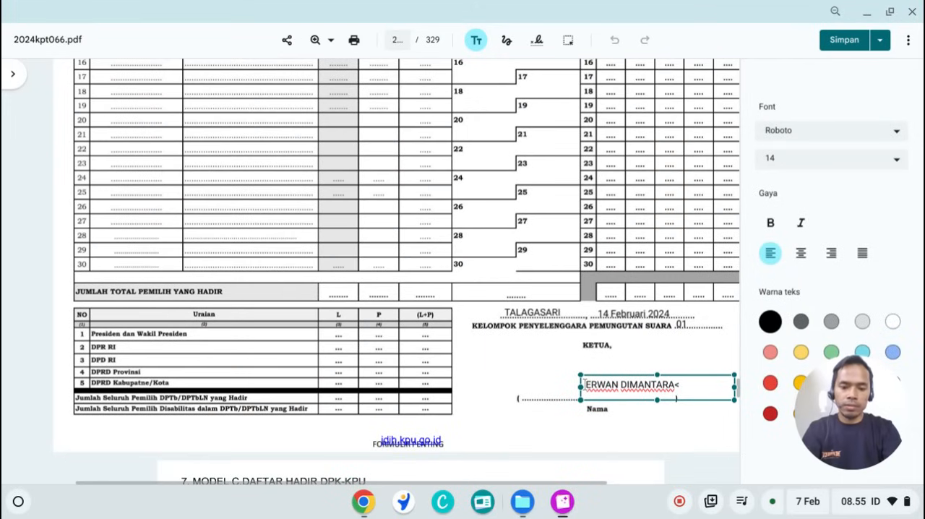
text(SE)
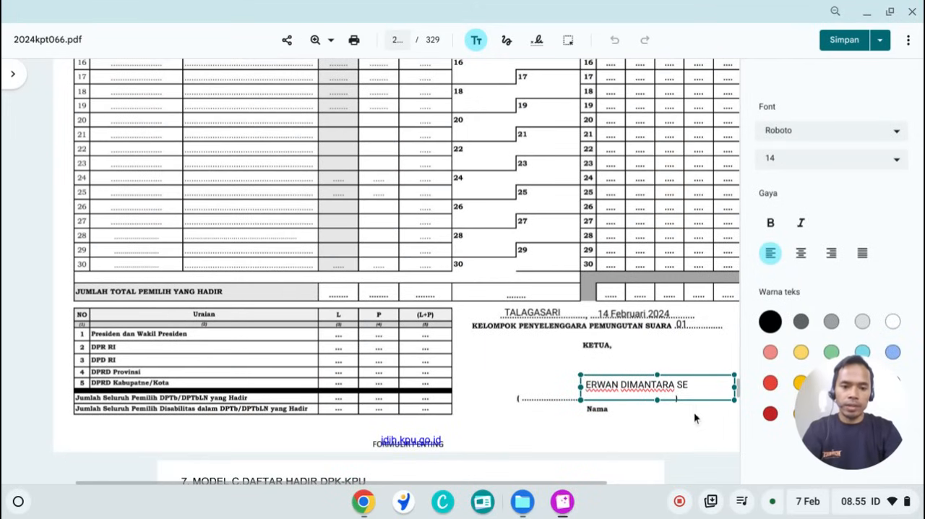
drag(697, 402, 655, 407)
click(654, 421)
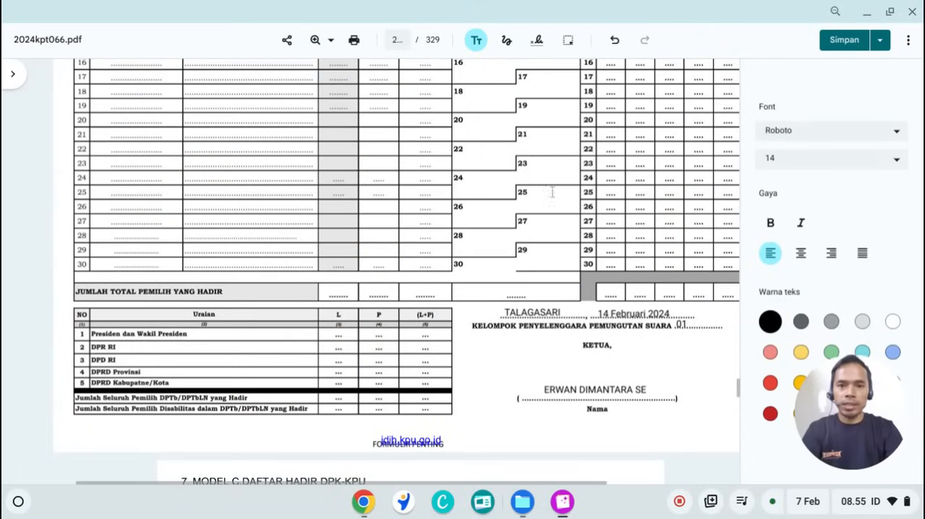
click(506, 39)
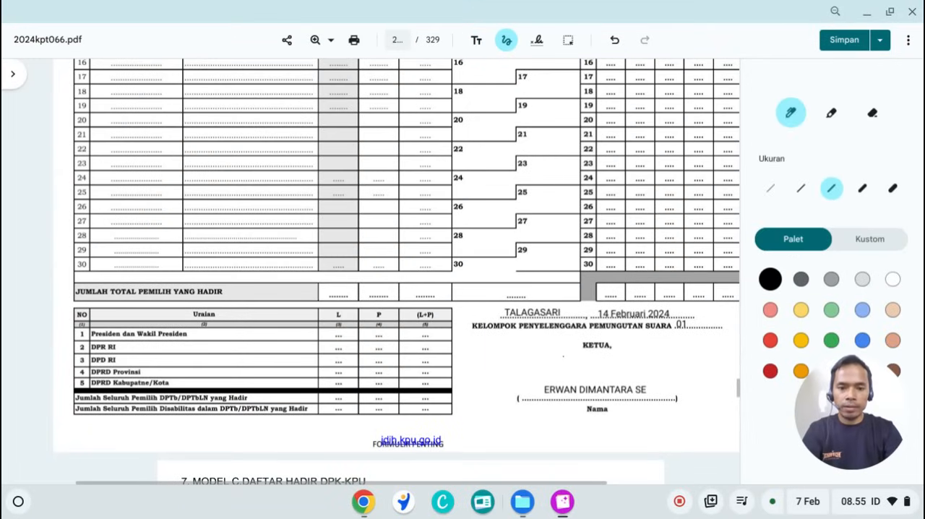
mouse_move(559, 354)
mouse_down()
mouse_move(585, 373)
mouse_move(627, 352)
mouse_move(715, 365)
mouse_up()
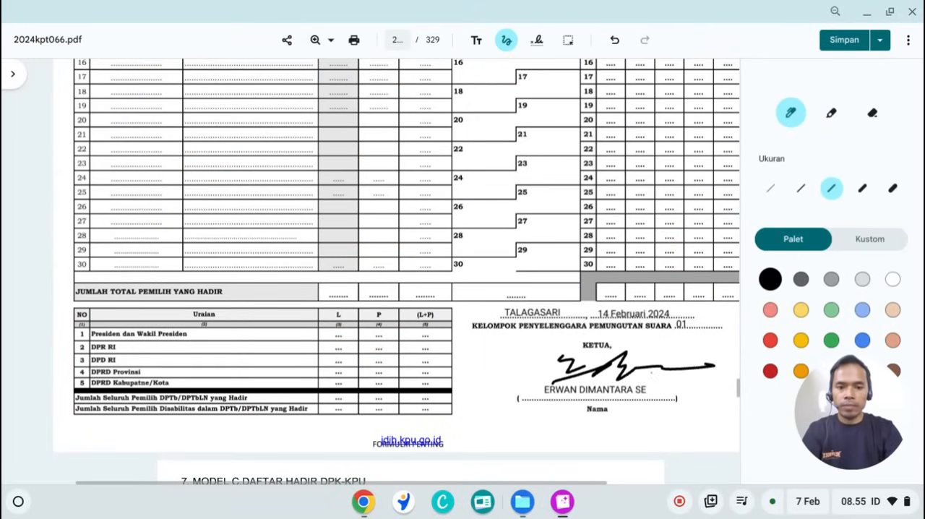
Step: Add the text 1 in the L column of the Presiden dan Wakil Presiden row in the Uraian summary table
click(506, 40)
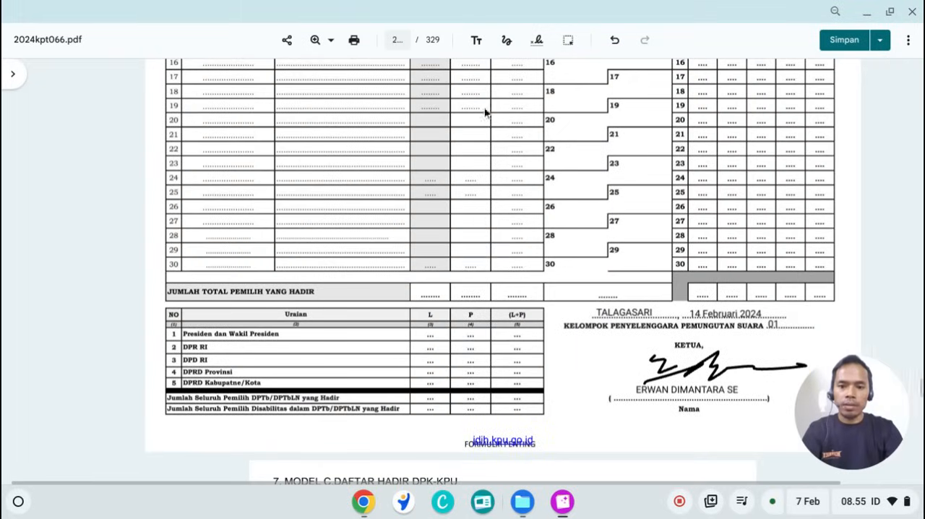
click(476, 40)
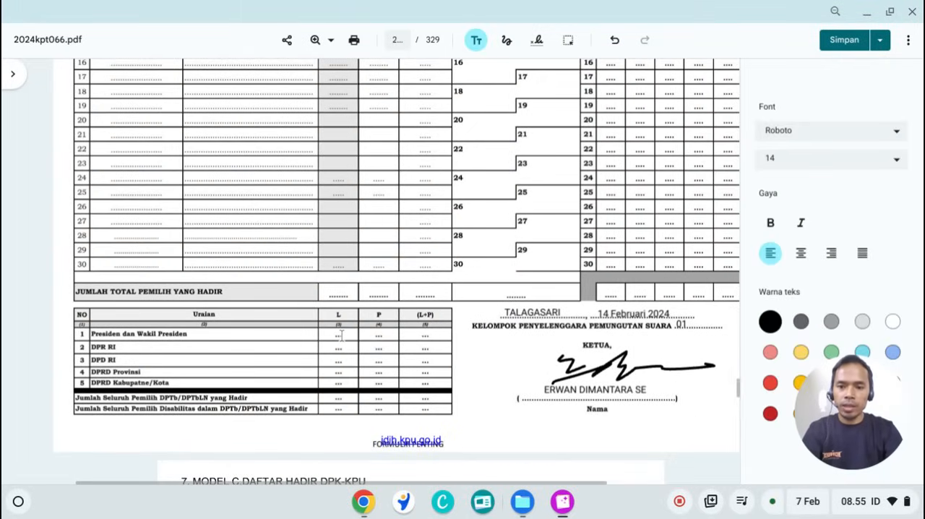
click(341, 335)
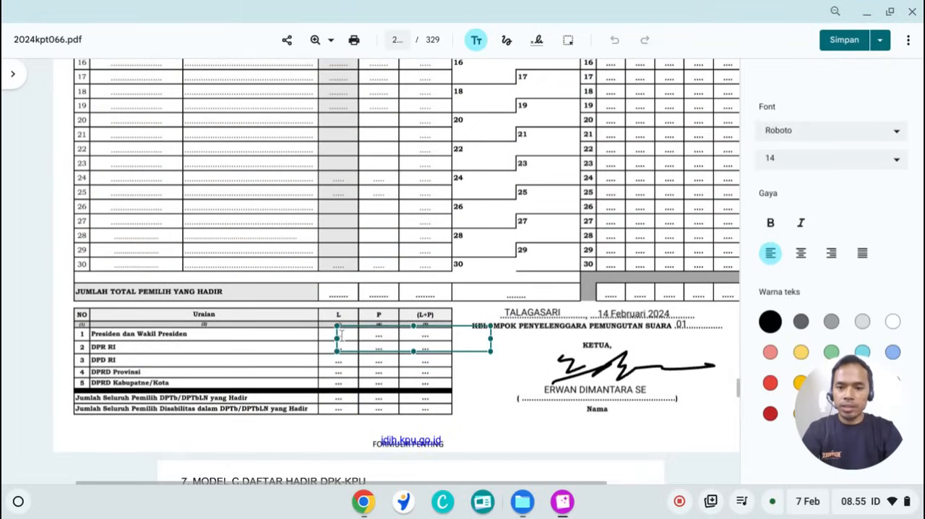
click(413, 387)
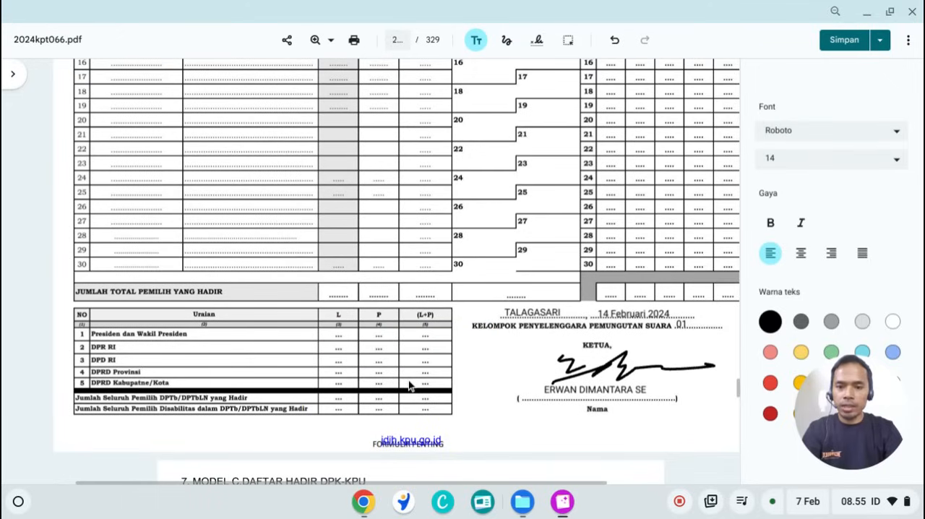
click(340, 333)
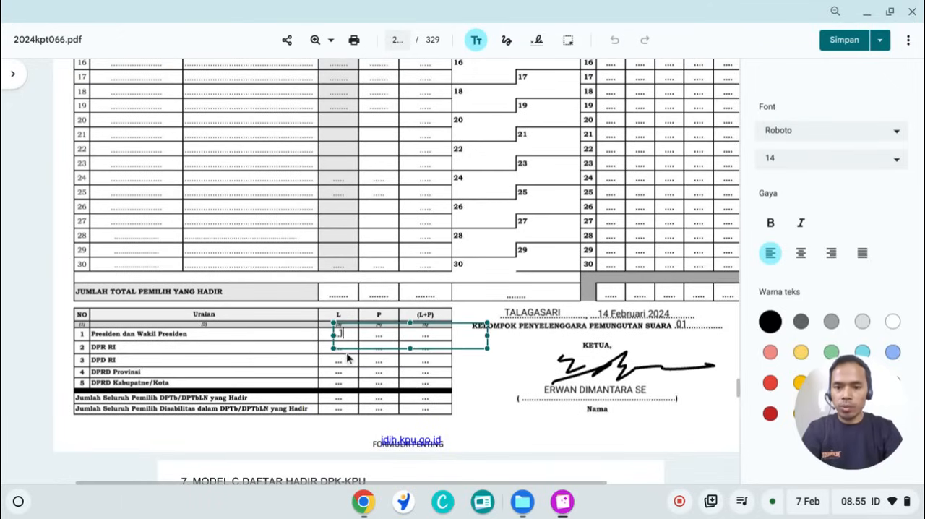
click(347, 352)
click(351, 347)
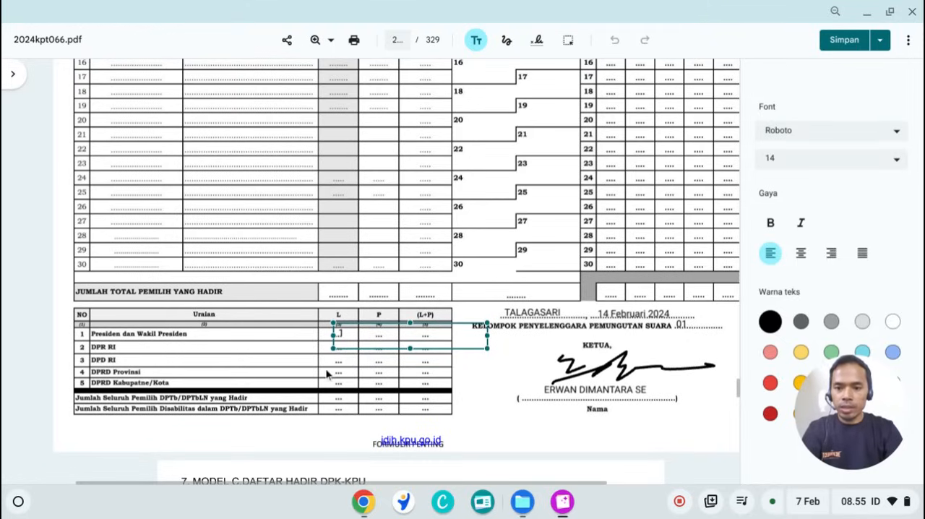
Step: Add the text 1 in the L column of the DPR RI row and leave text annotation mode
click(329, 369)
click(336, 353)
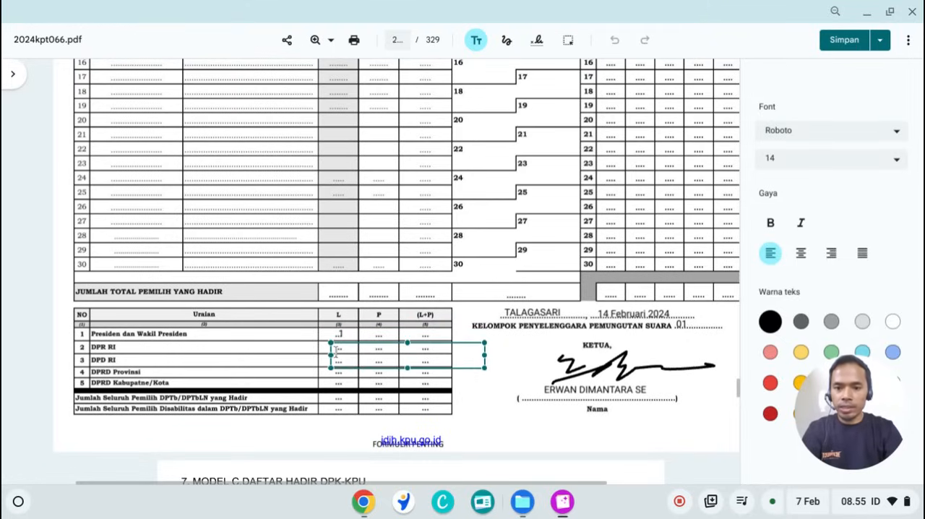
text(1)
drag(353, 371, 355, 365)
click(352, 370)
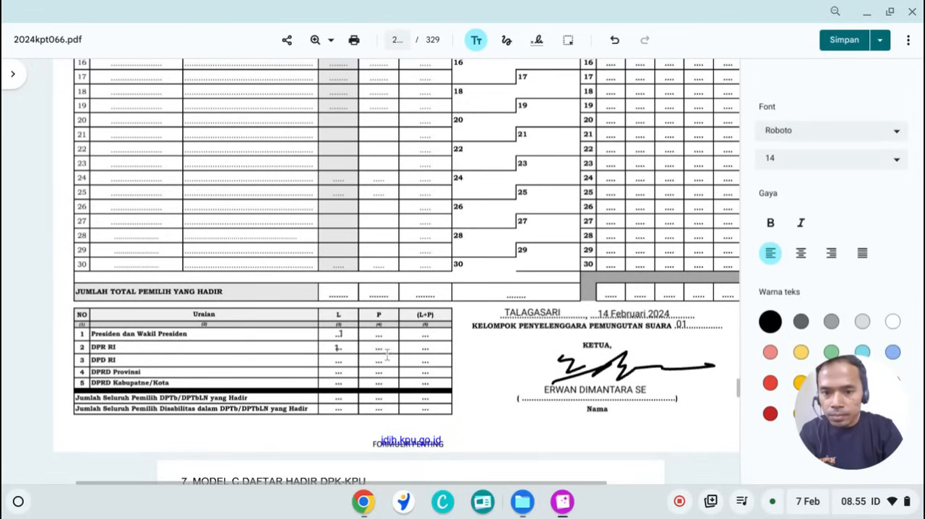
scroll(407, 354, down, 1)
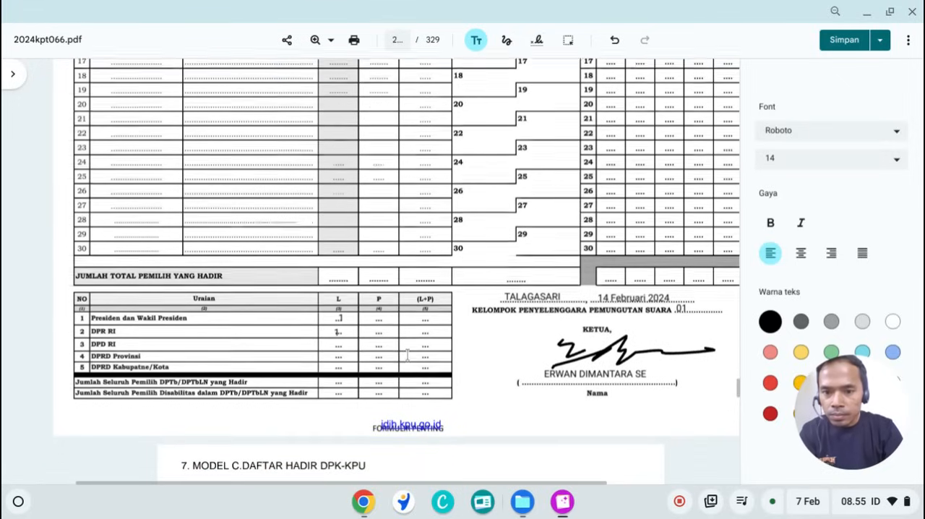
click(476, 41)
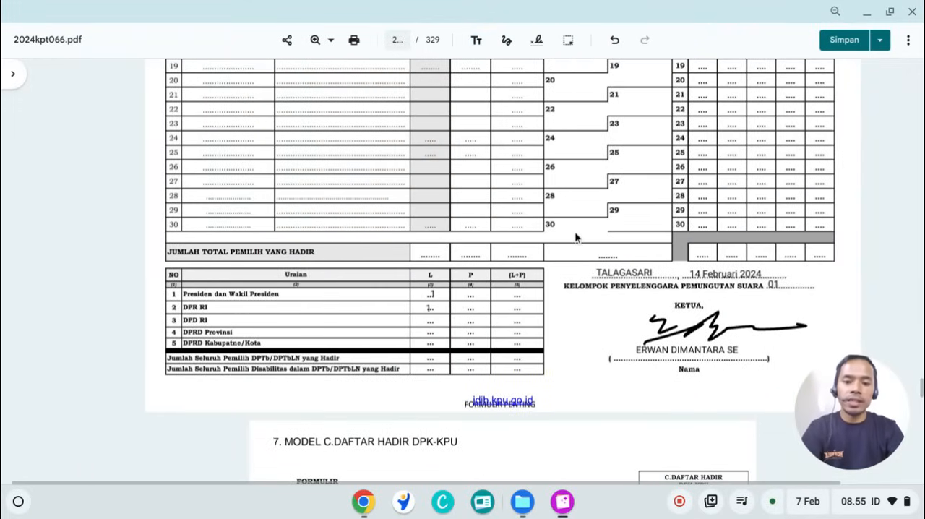
Step: Review the filled-in attendance form from the sheet 2 summary back to the first voter entry and polling station details on sheet 1
scroll(575, 236, up, 3)
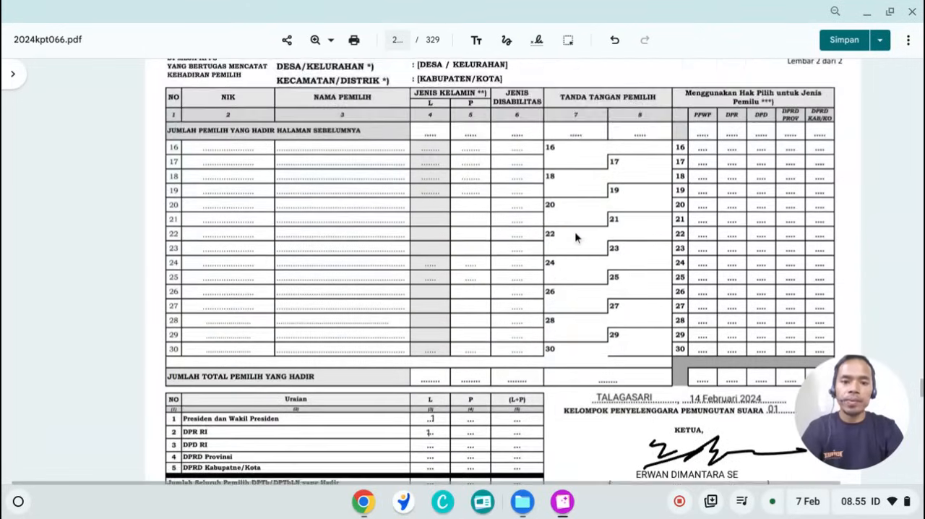
scroll(574, 237, up, 1)
scroll(574, 237, down, 2)
scroll(574, 236, up, 1)
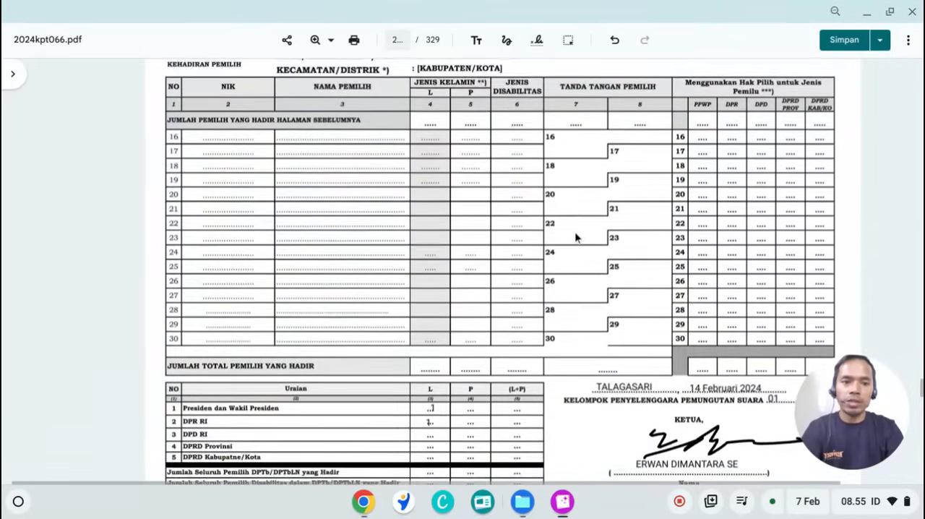
scroll(574, 237, up, 5)
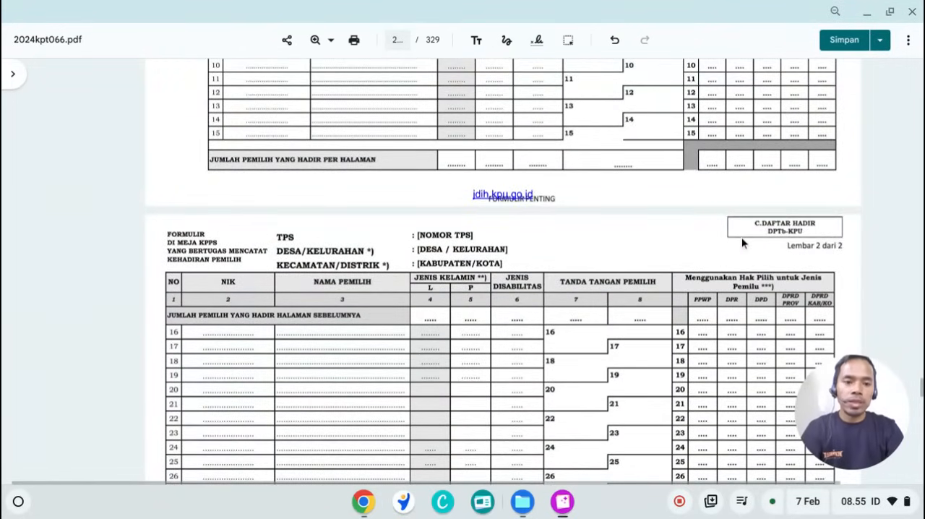
scroll(771, 243, up, 8)
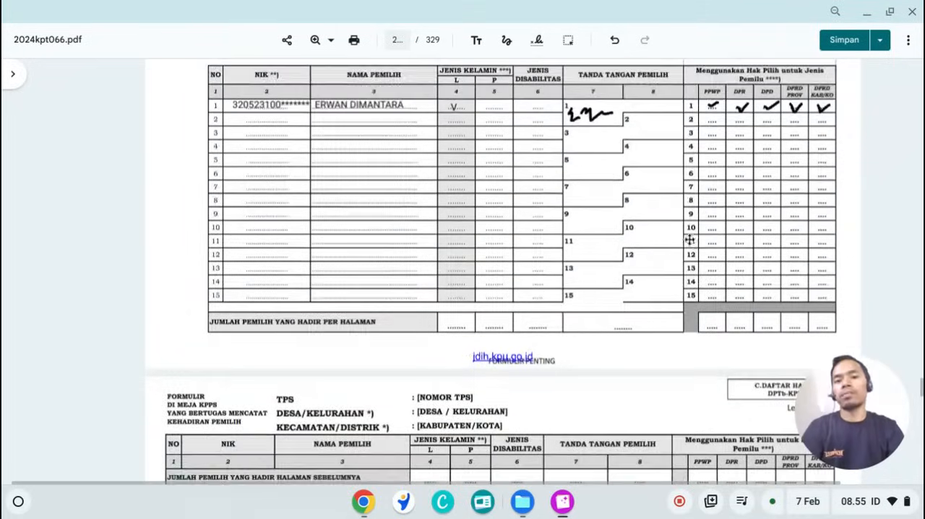
scroll(520, 278, up, 2)
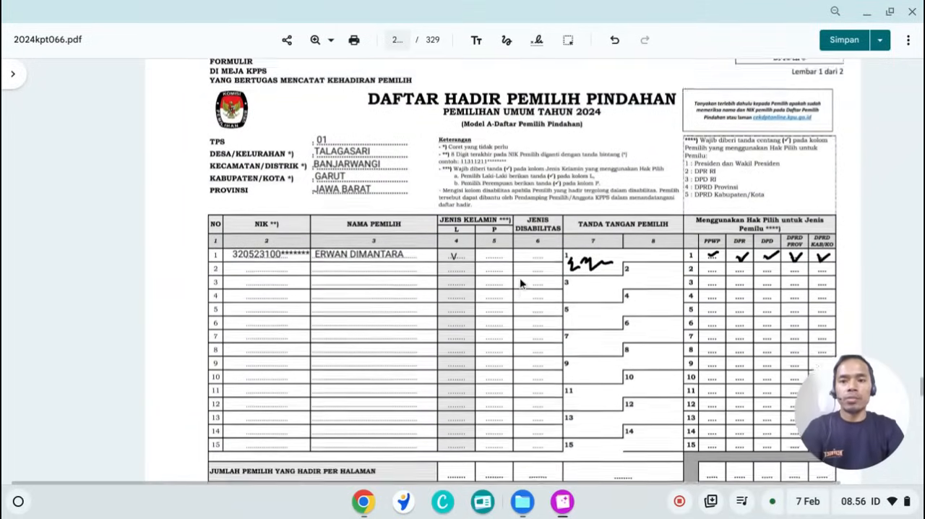